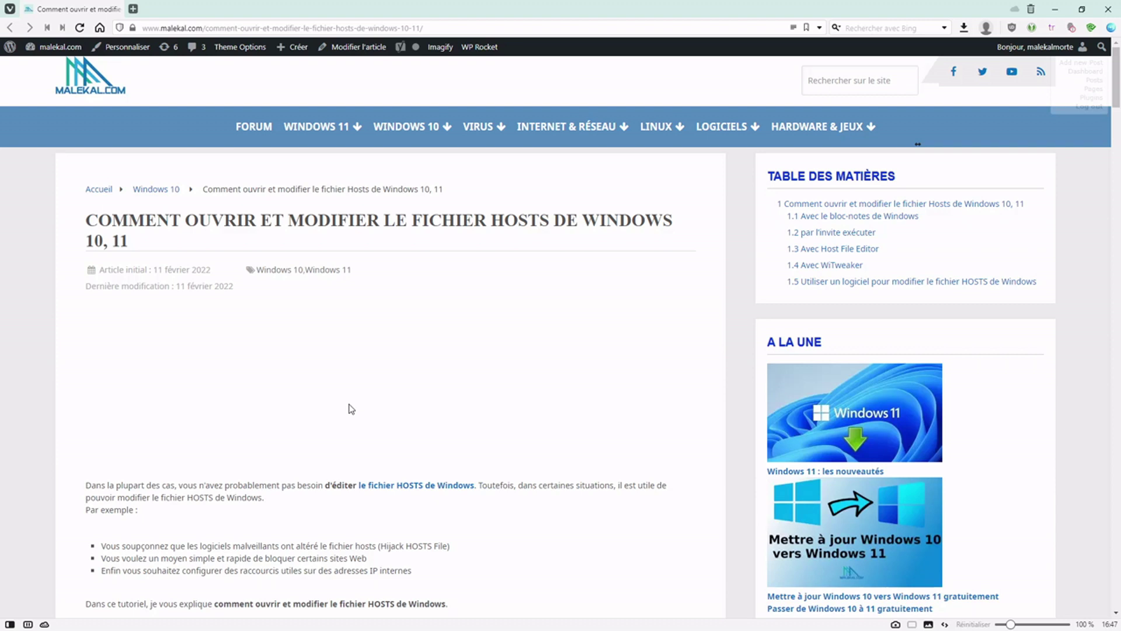
drag(180, 570, 313, 571)
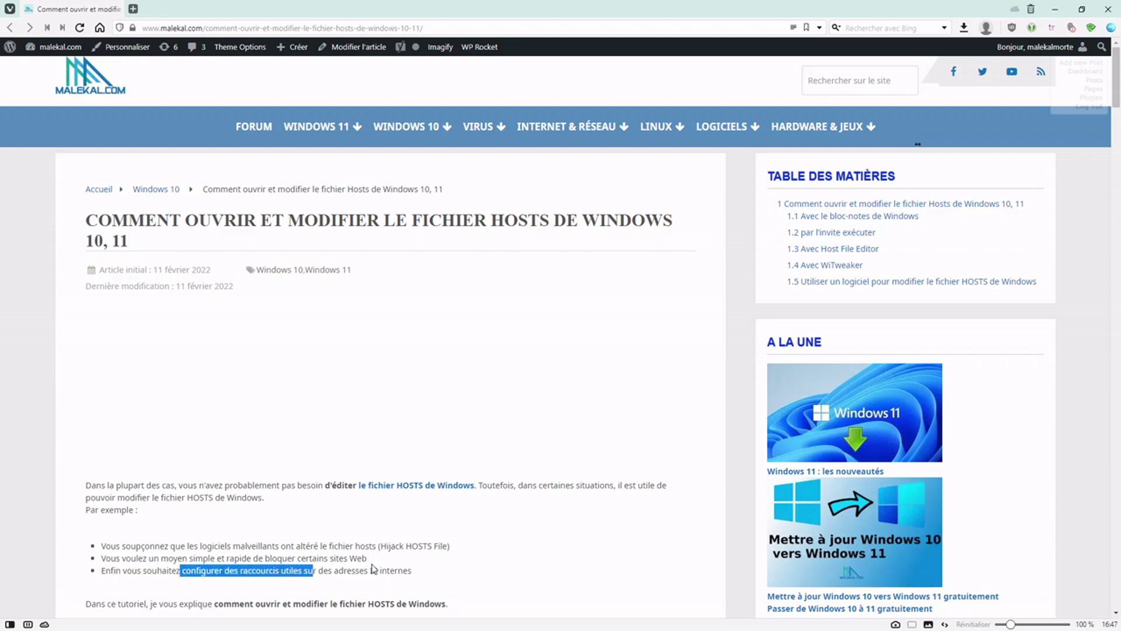
click(373, 568)
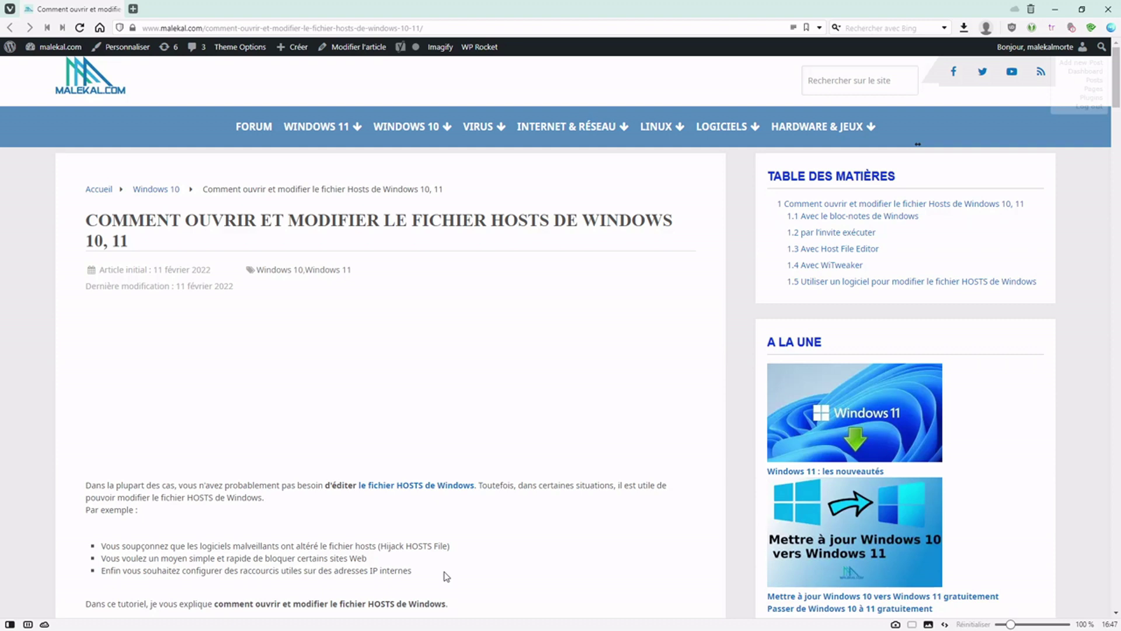
drag(369, 559, 205, 557)
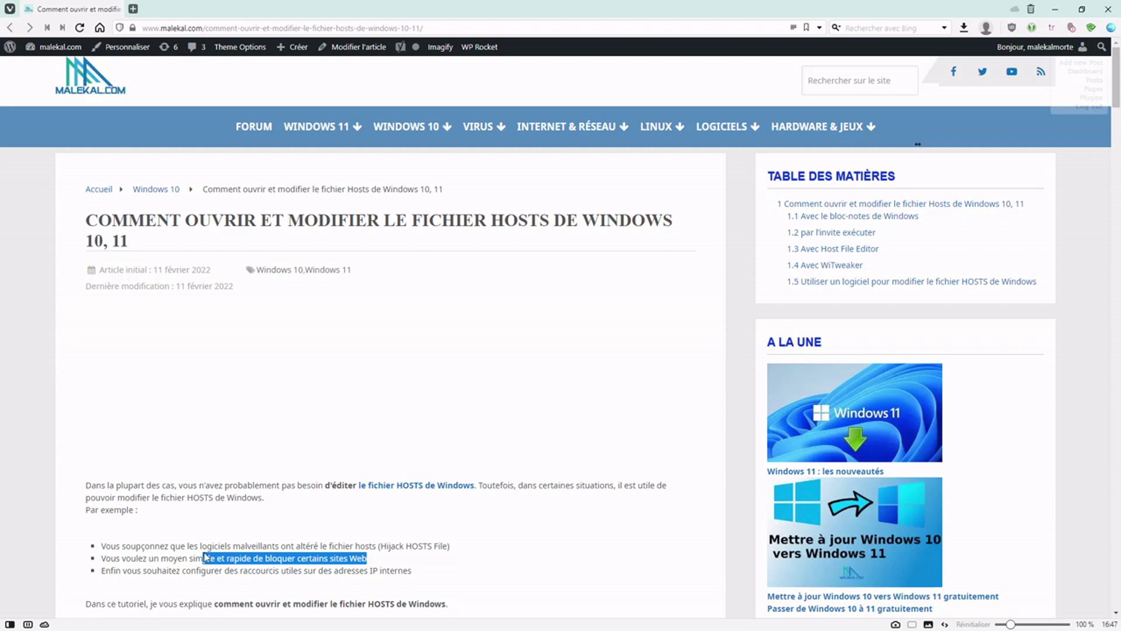
drag(321, 546, 374, 545)
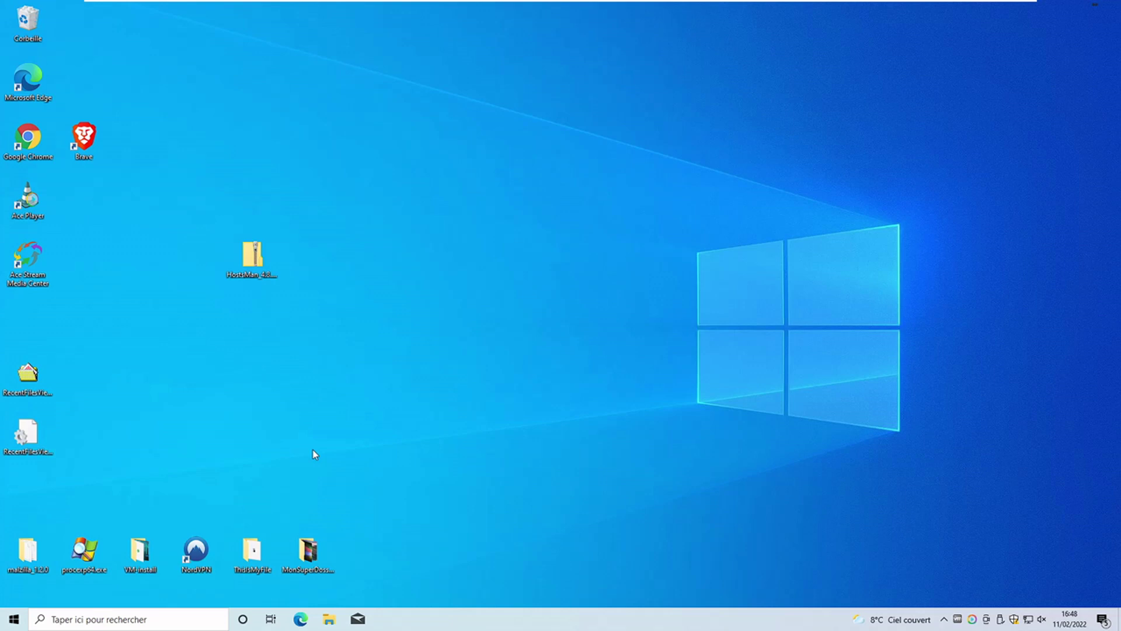
Search Windows for Bloc-notes, run it as administrator, and maximize its window
click(161, 623)
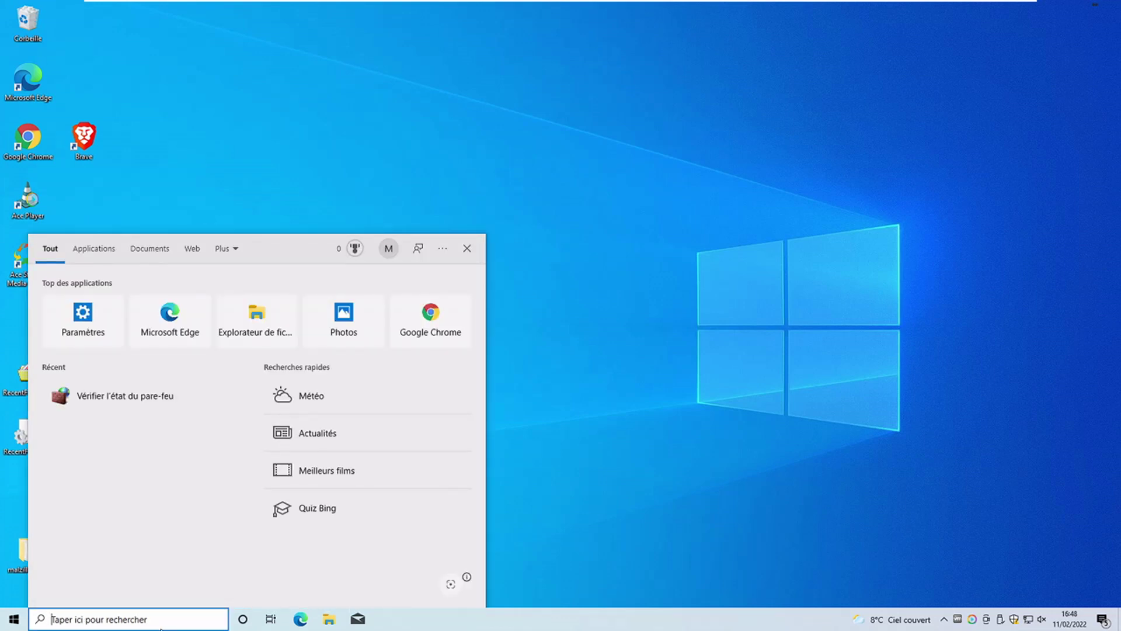
text(b)
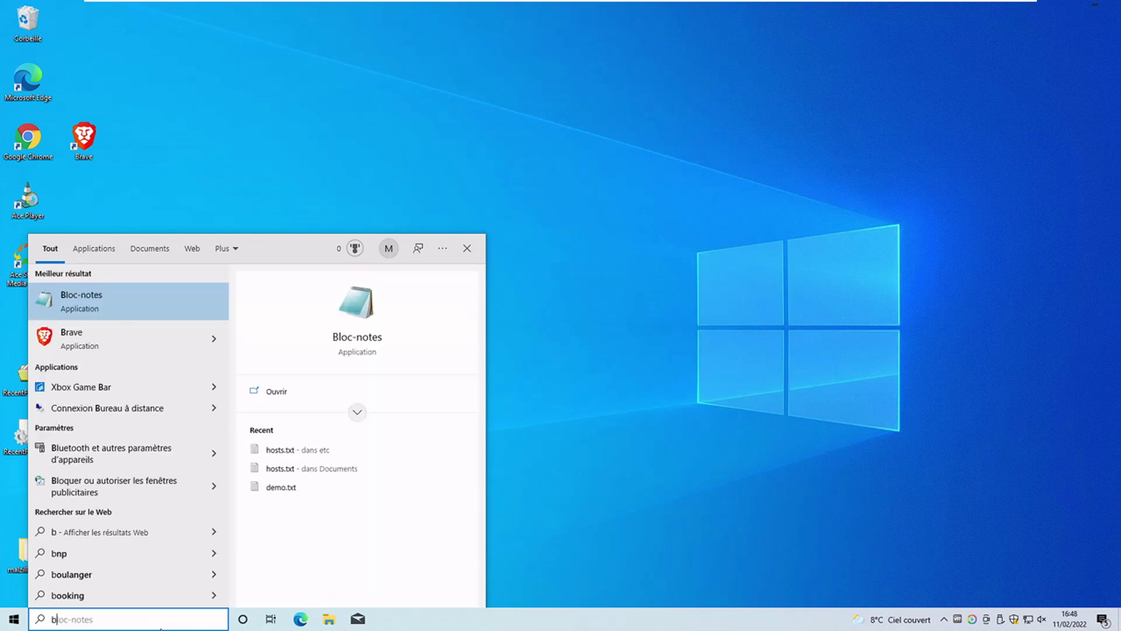
text(loc)
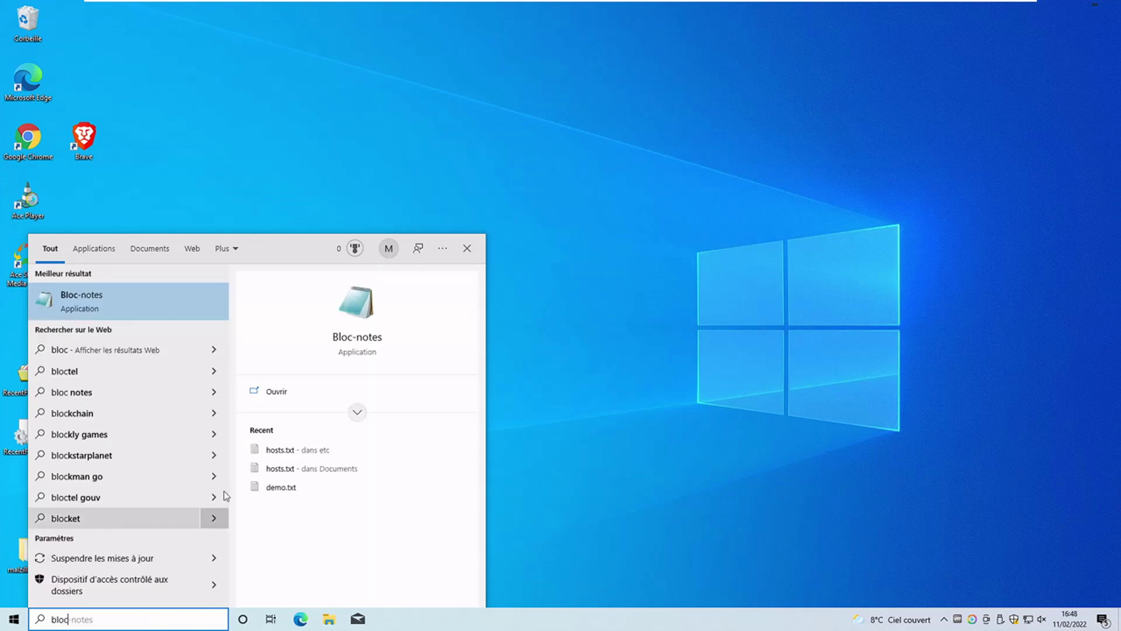
right_click(132, 313)
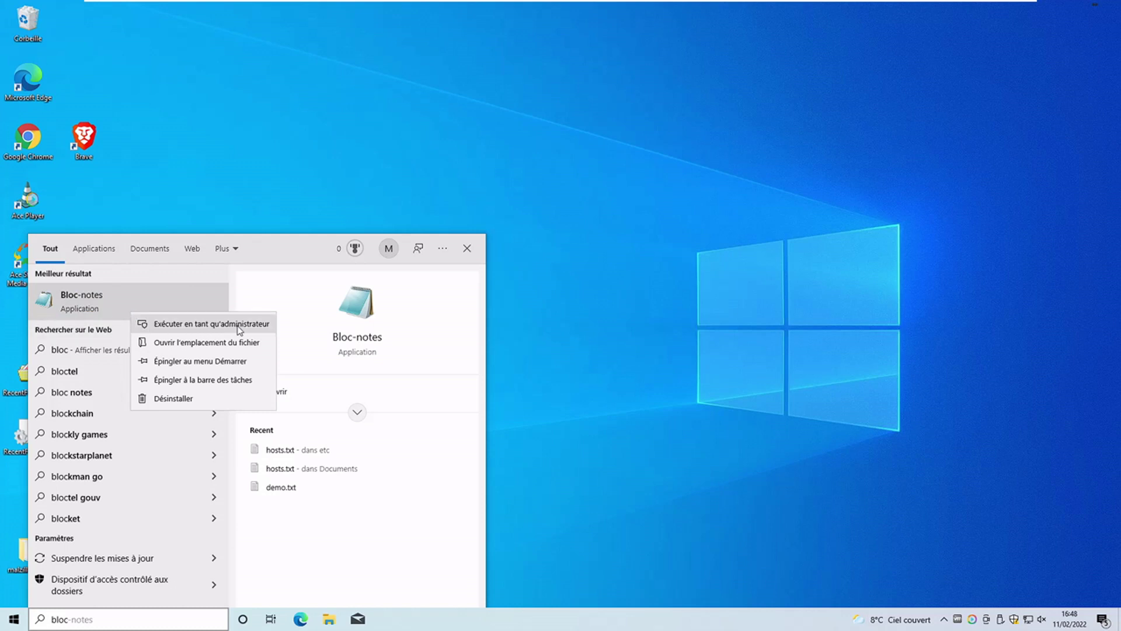
click(228, 326)
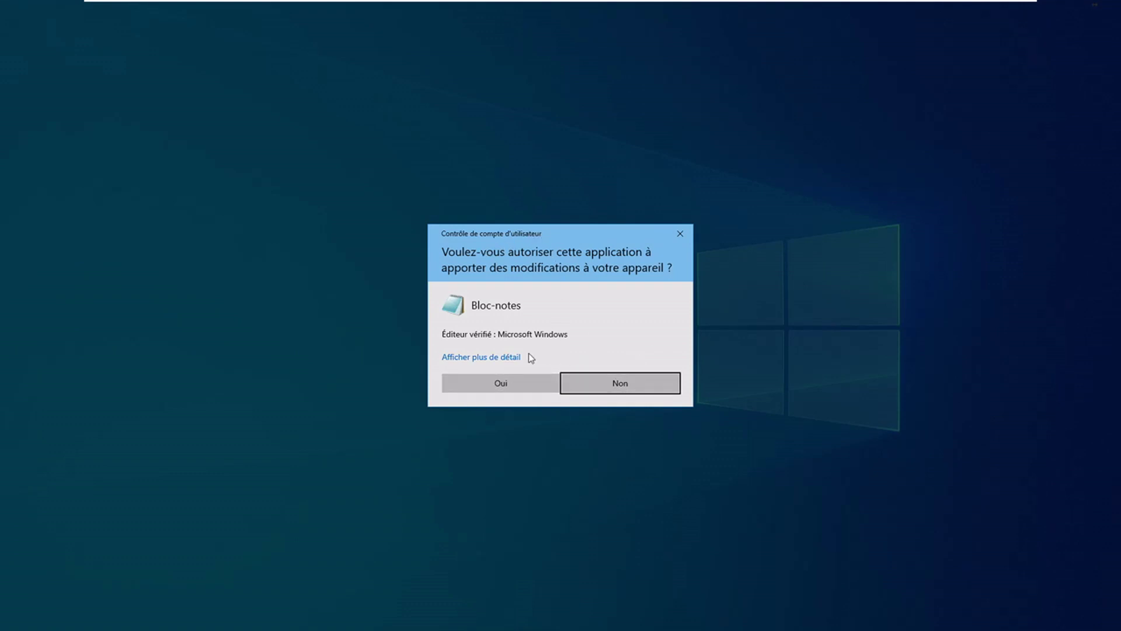
click(521, 388)
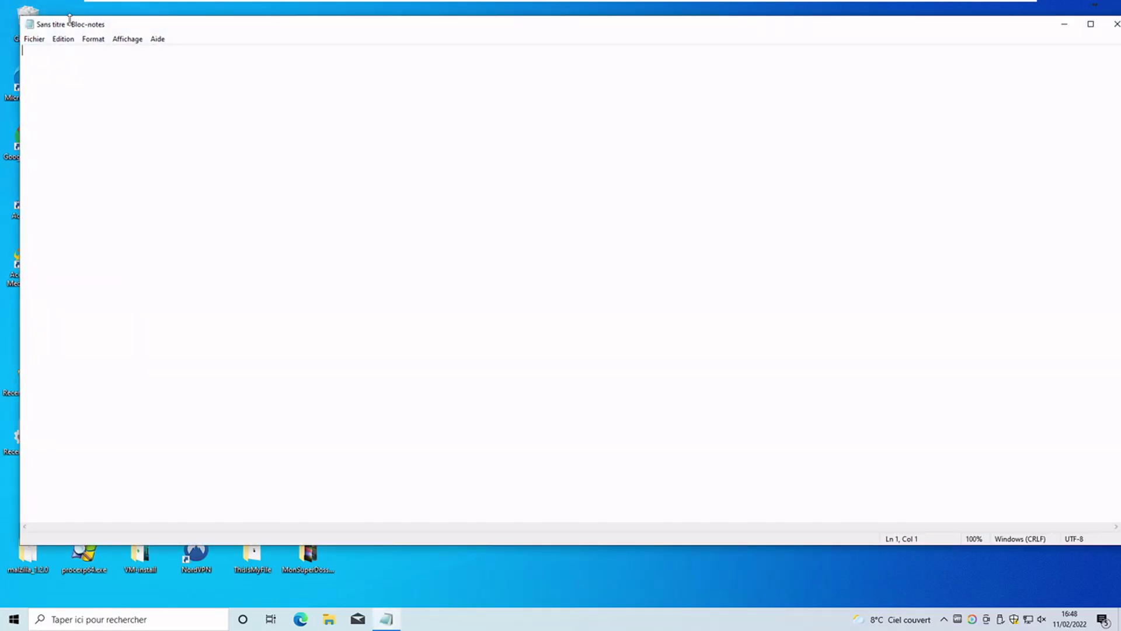
double_click(70, 19)
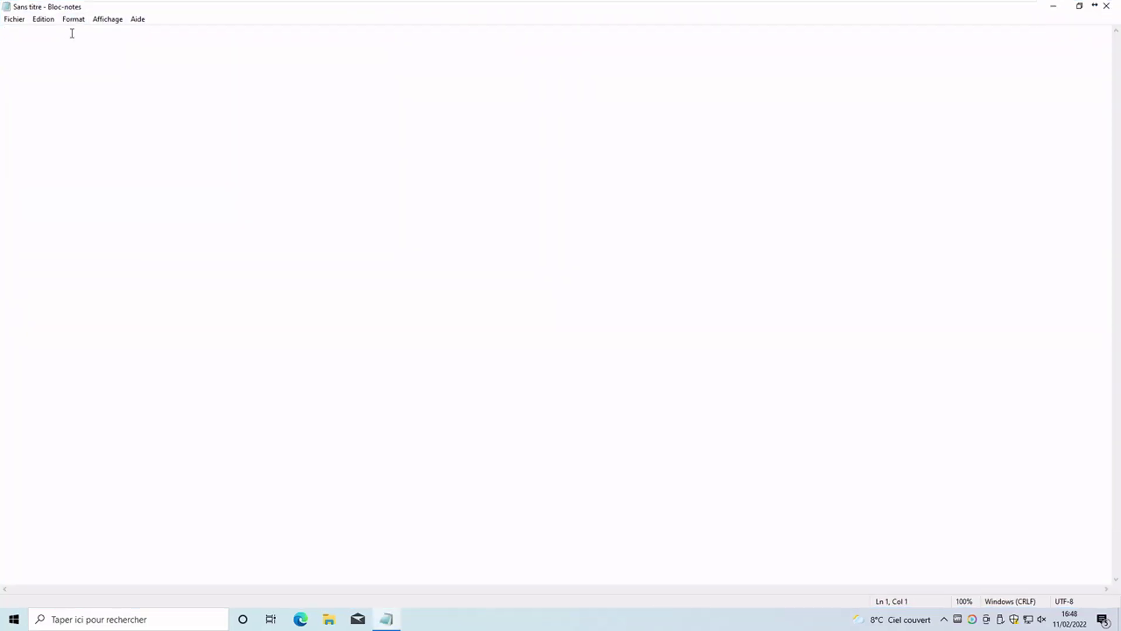
Start opening a file and browse to the C:\Windows\System32 folder
click(12, 19)
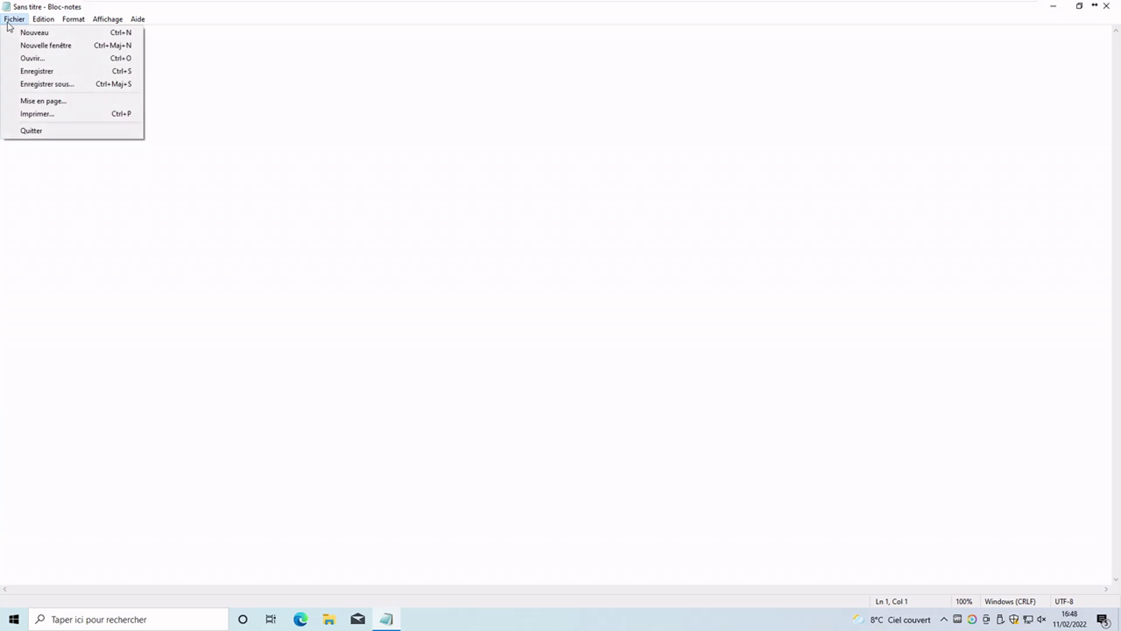
click(70, 58)
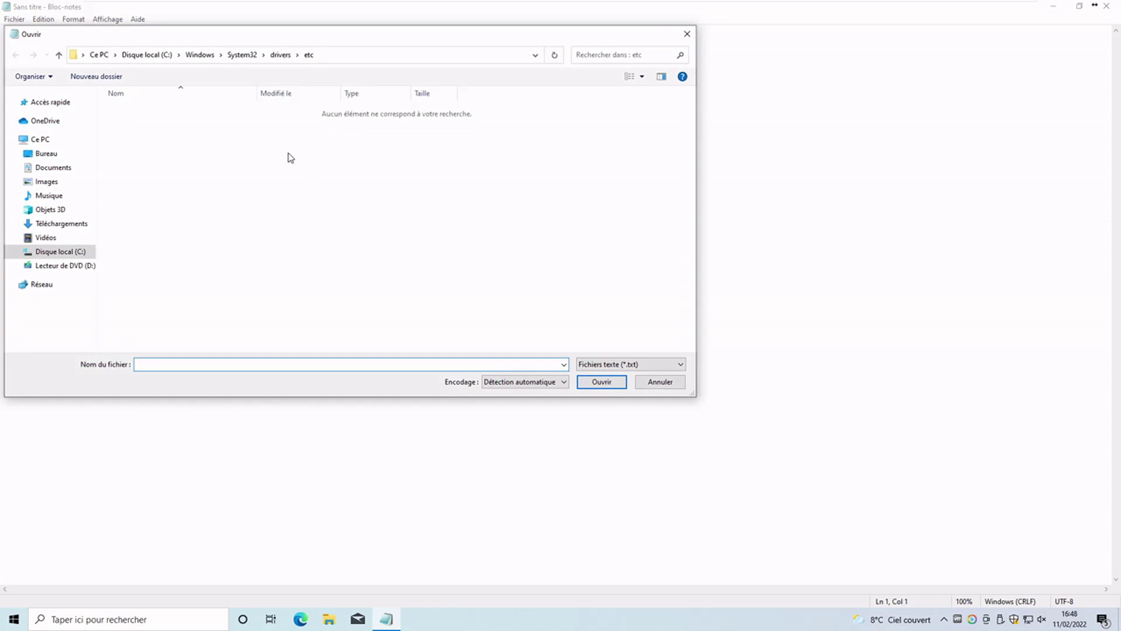
drag(270, 28, 524, 95)
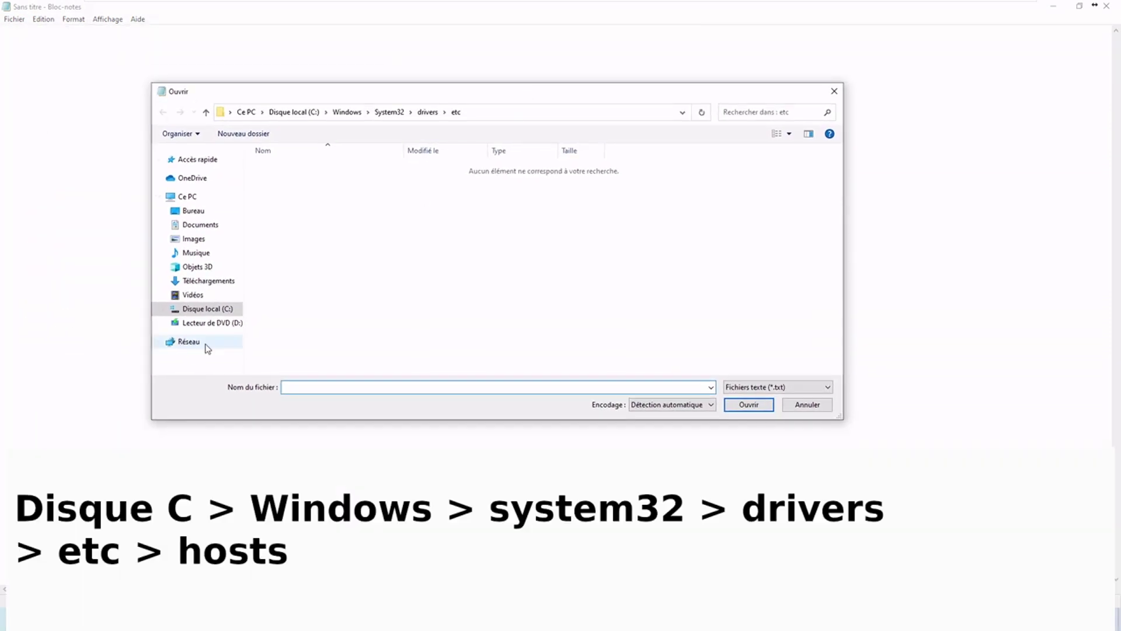
click(193, 308)
click(284, 241)
double_click(284, 241)
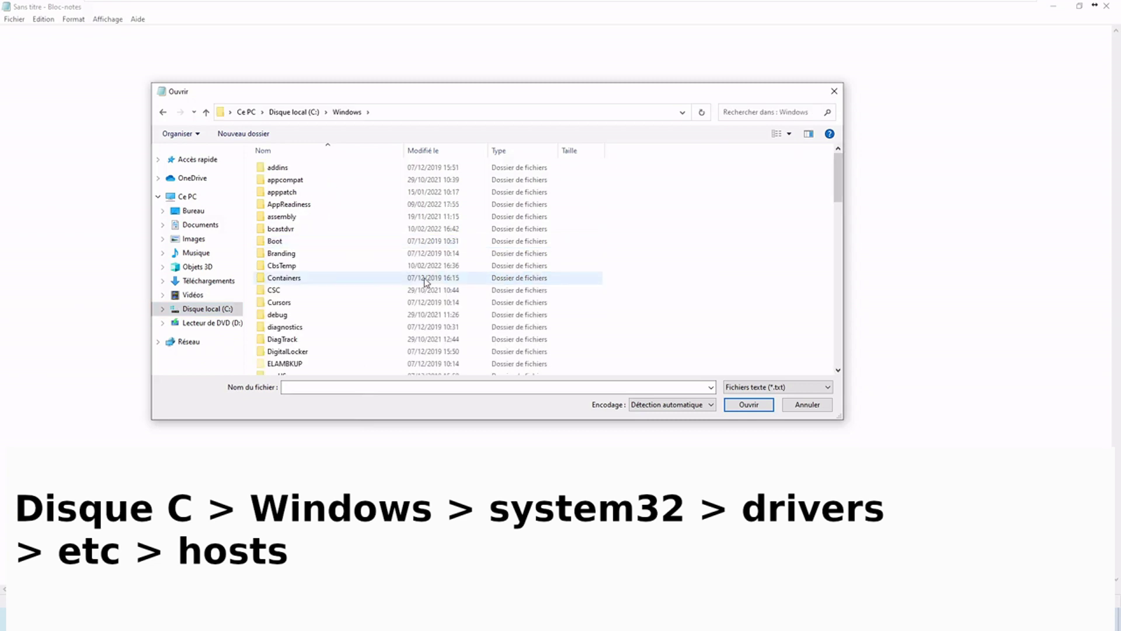
scroll(426, 283, down, 15)
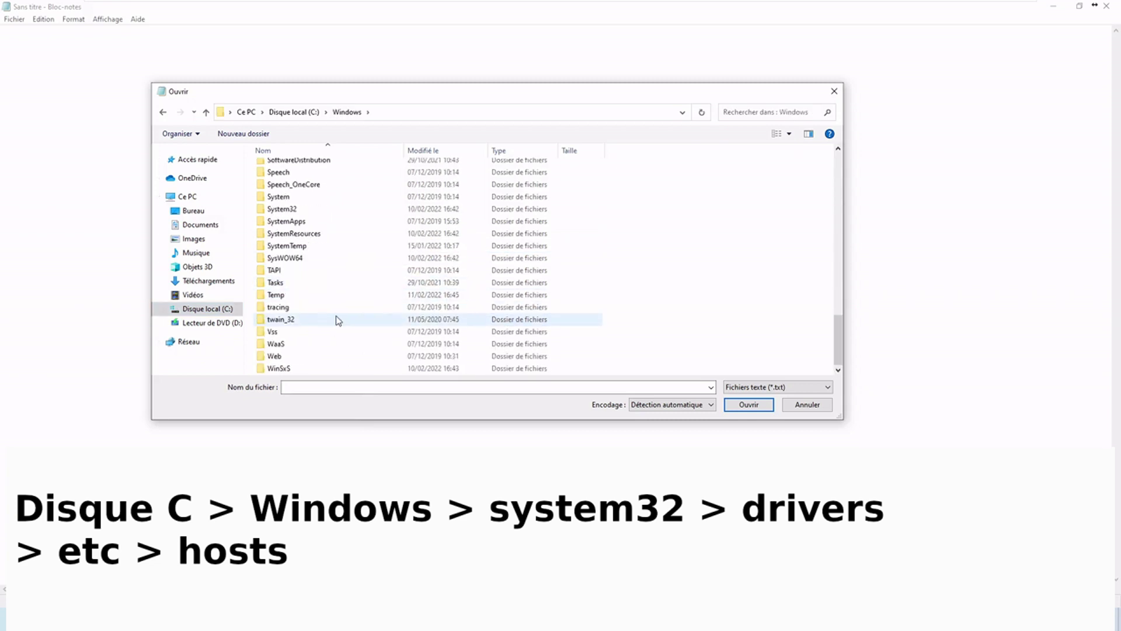
click(278, 212)
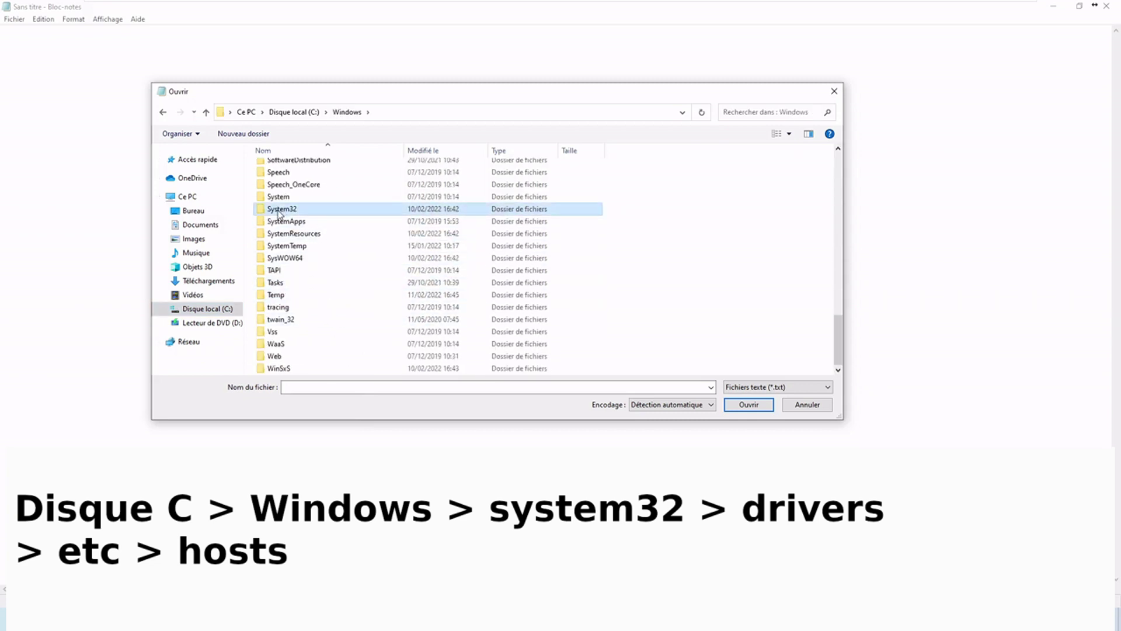
double_click(278, 211)
Browse from System32 into the drivers\etc folder
scroll(305, 333, down, 2)
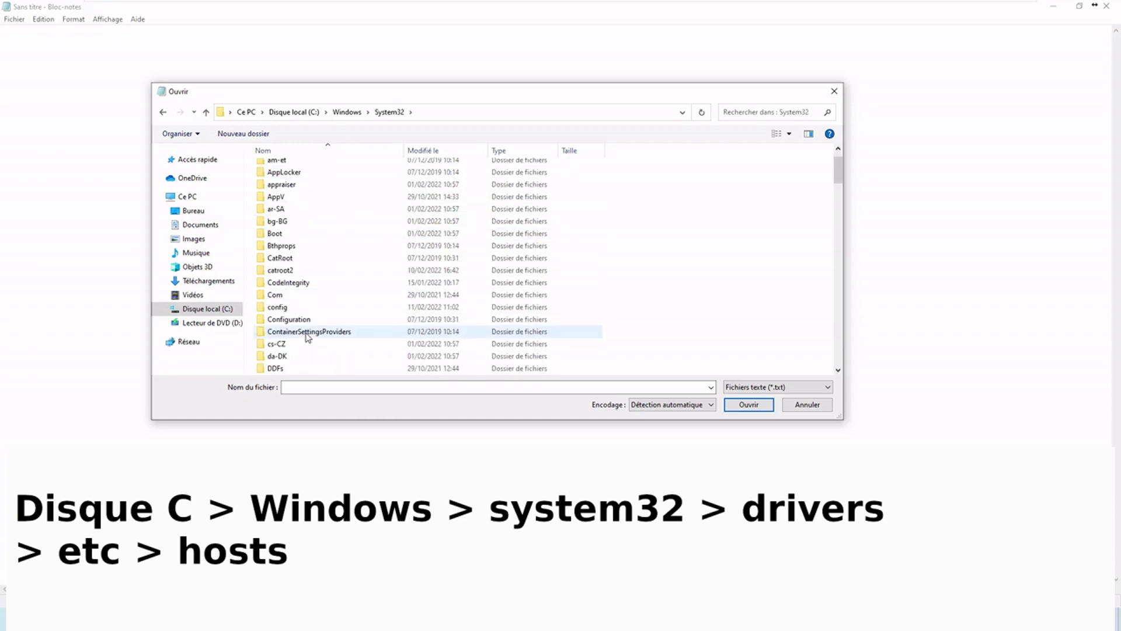
scroll(301, 318, down, 2)
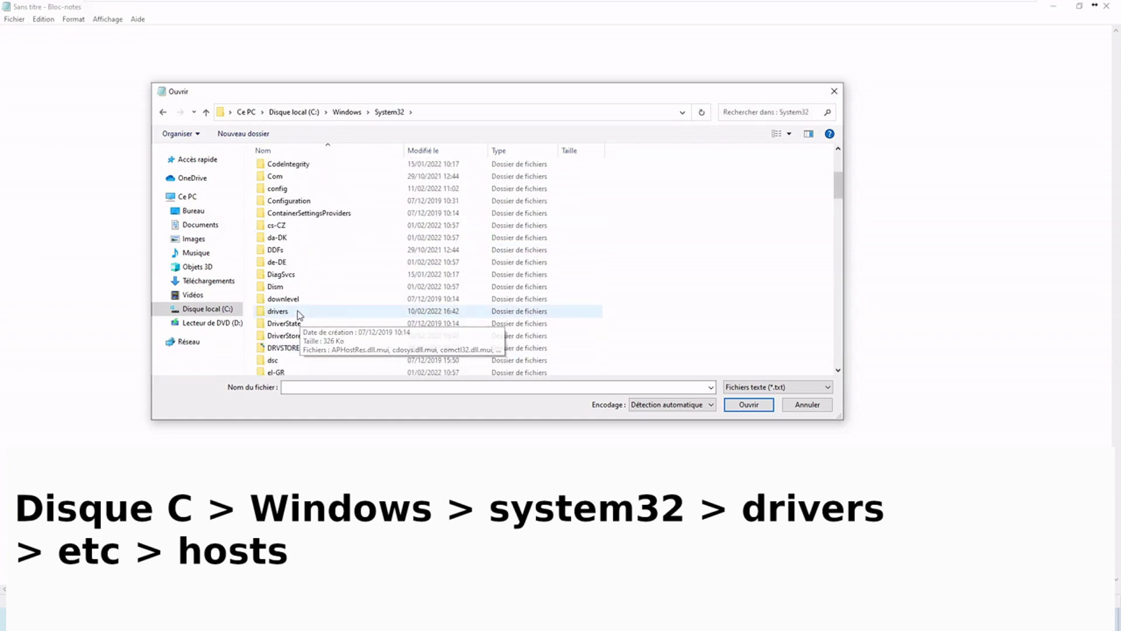
click(282, 314)
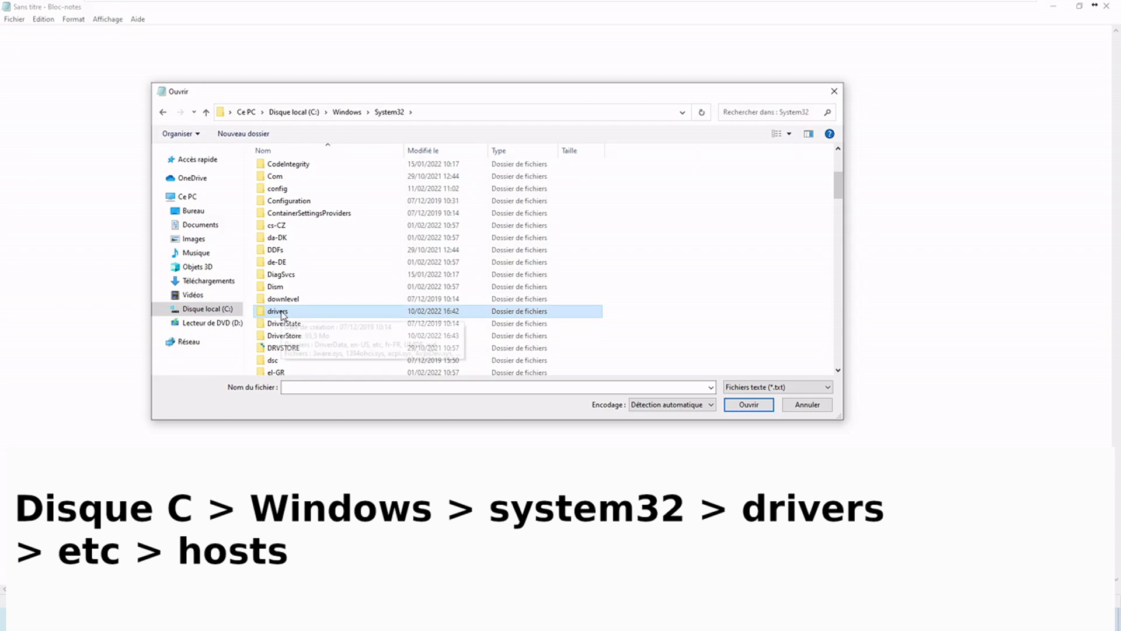
double_click(283, 316)
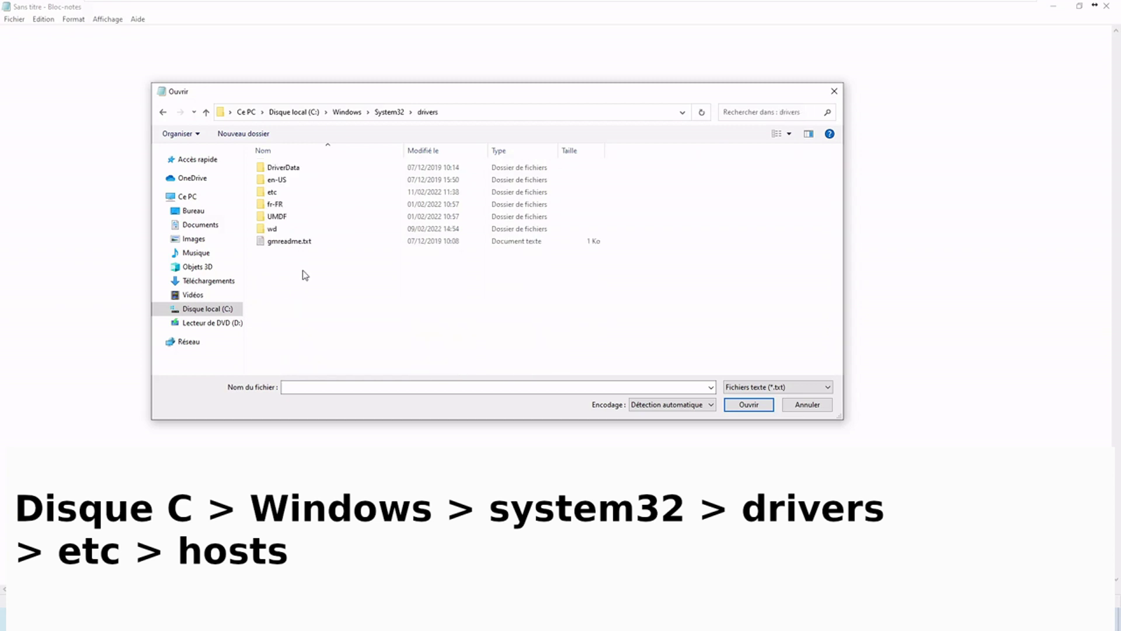
double_click(272, 192)
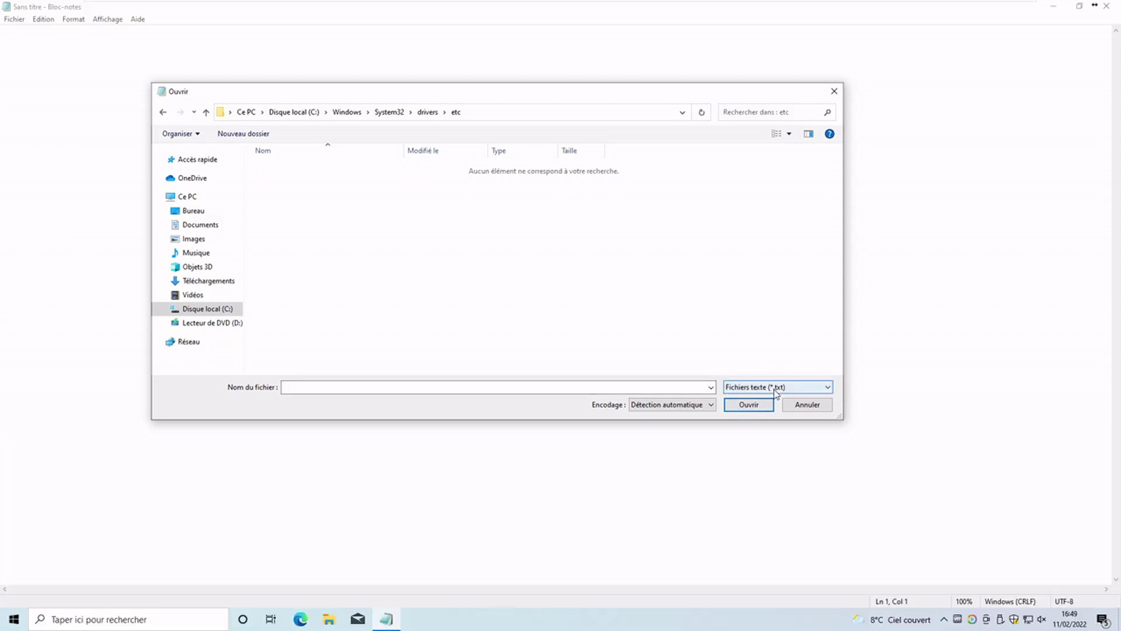
List all file types (*.*) in the etc folder and open the hosts file
click(810, 390)
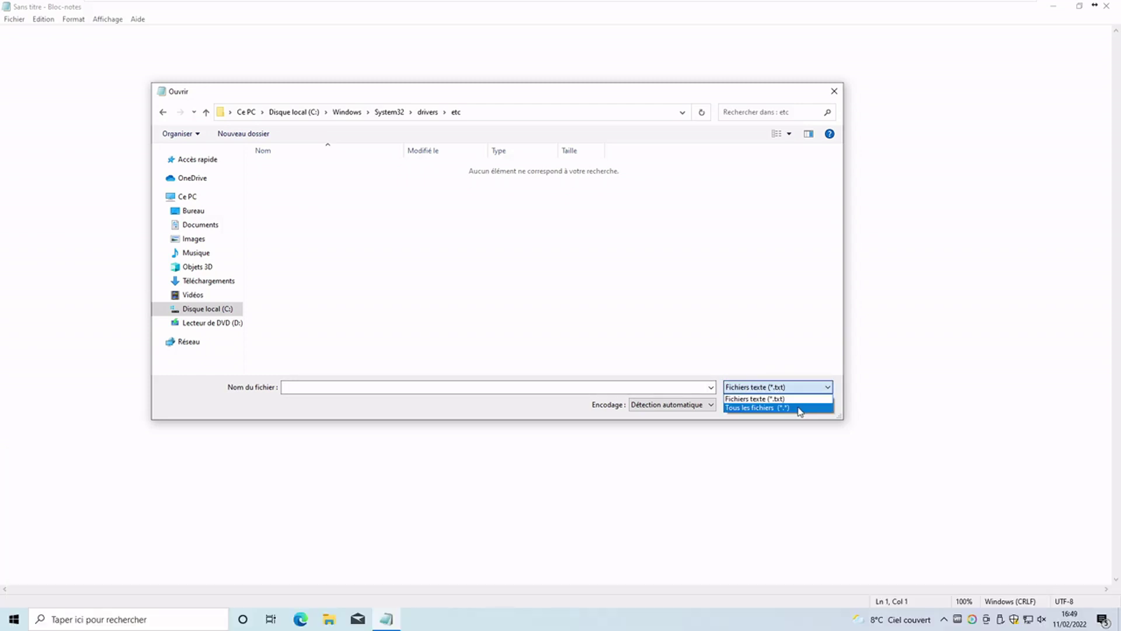
click(800, 408)
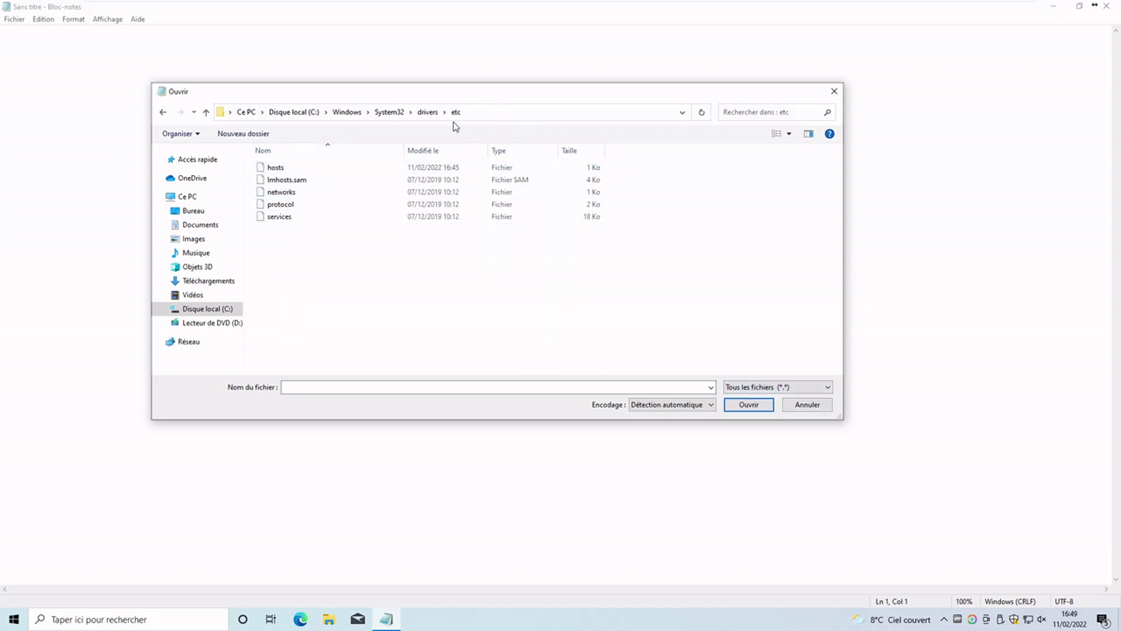
click(276, 170)
double_click(275, 169)
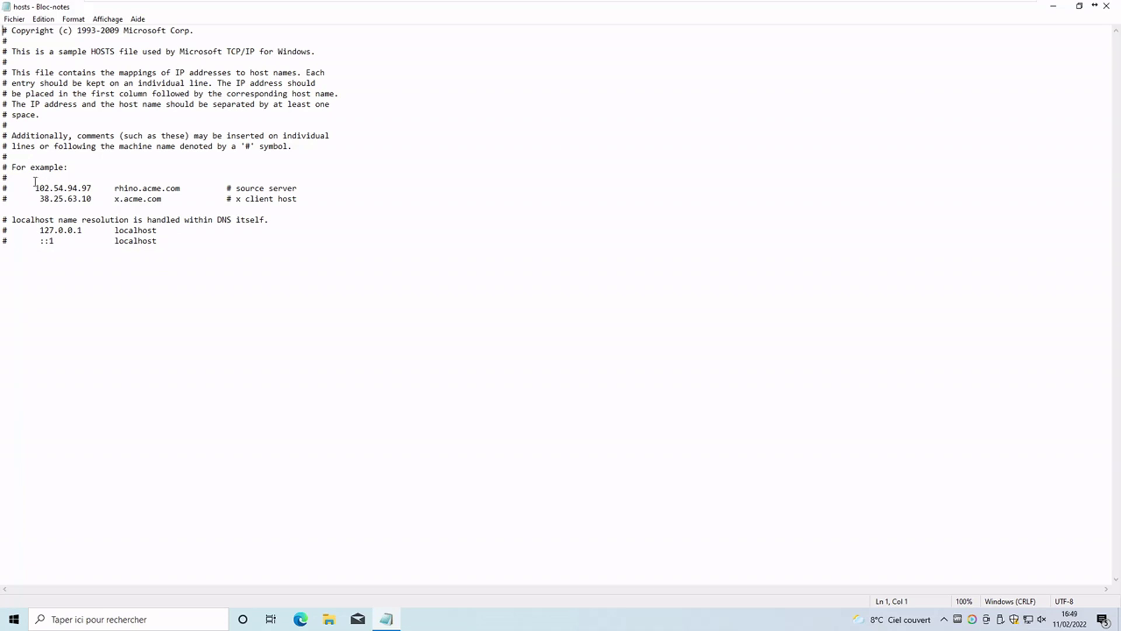
Examine the sample lines in the hosts file that map IP addresses to host names
drag(34, 187, 301, 199)
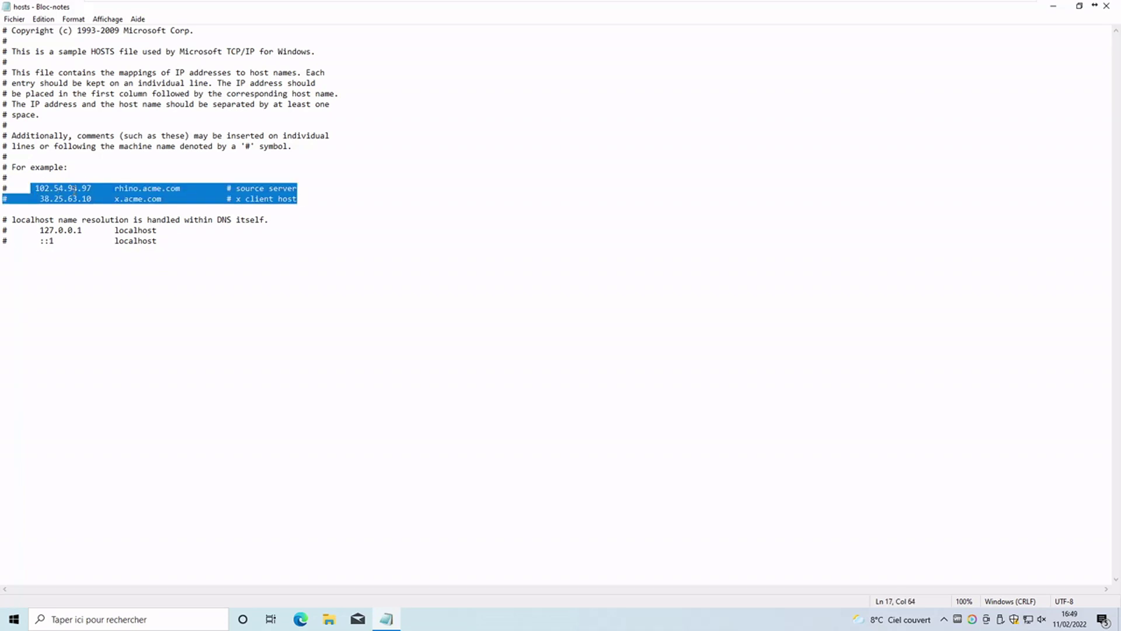
click(48, 188)
click(165, 188)
drag(35, 188, 357, 204)
click(60, 257)
click(197, 240)
key(Return)
text(12)
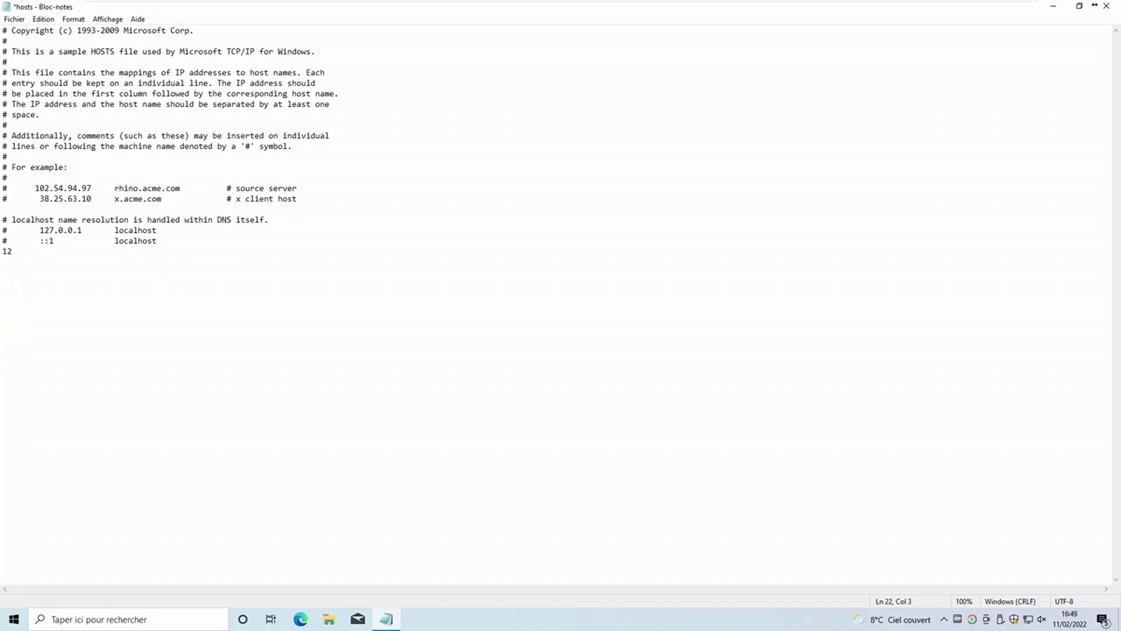
text(7.0.0.1)
drag(50, 230, 158, 231)
click(119, 254)
text(www.facebook.com)
key(shift+Home)
key(ctrl+c)
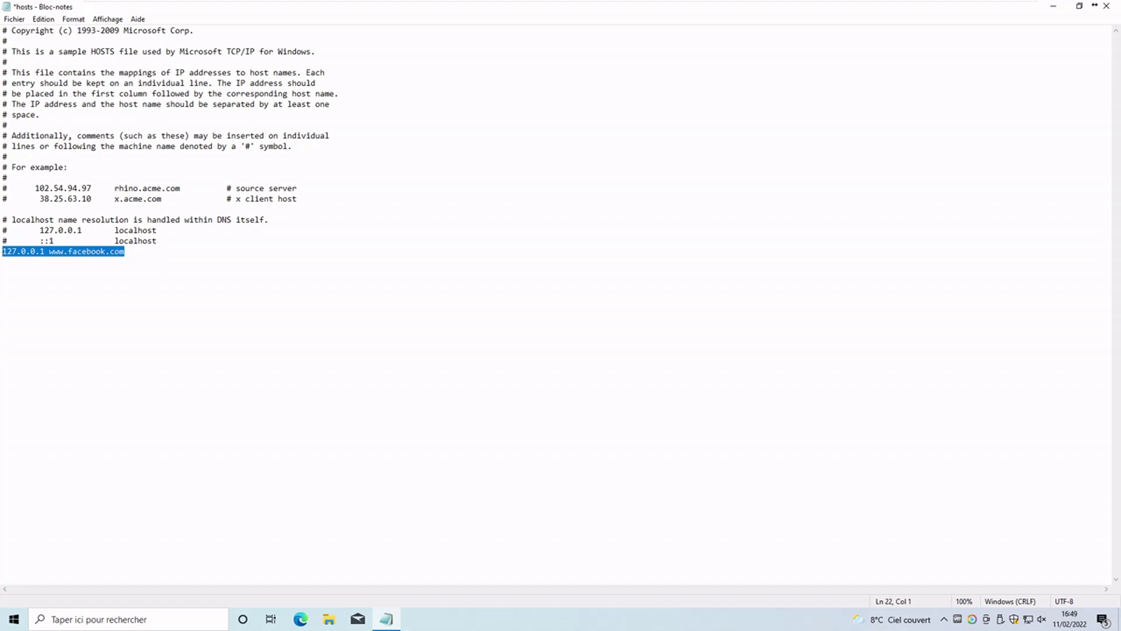
click(124, 251)
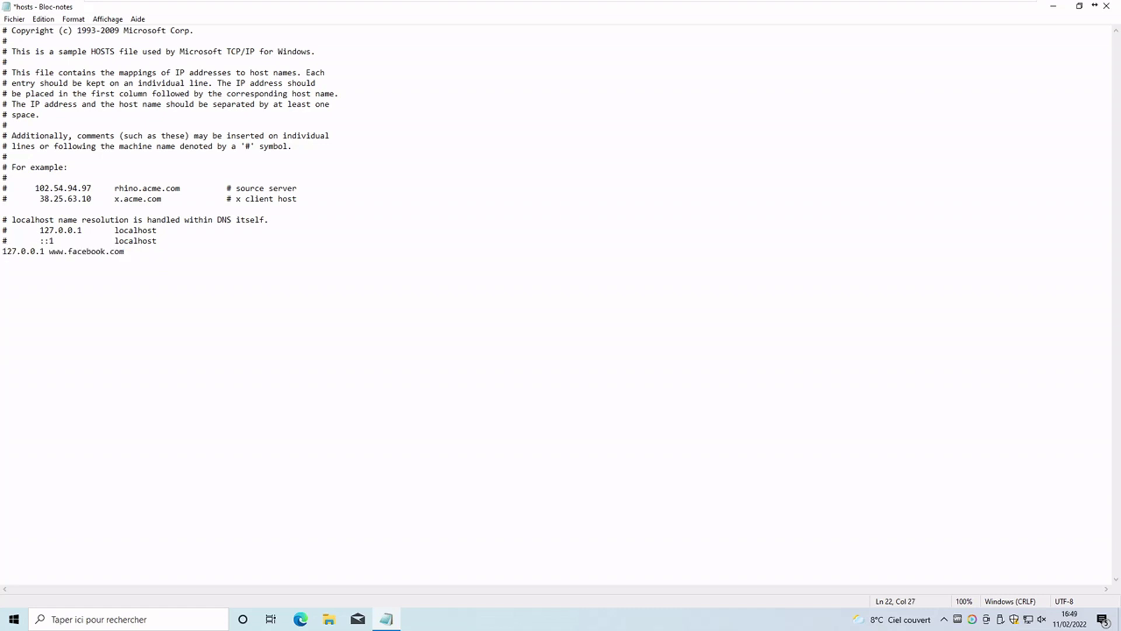
key(Return)
key(ctrl+v)
key(BackSpace)
key(BackSpace)
key(BackSpace)
text(fr)
key(shift+Home)
key(ctrl+c)
key(End)
key(Return)
key(ctrl+v)
click(63, 272)
key(BackSpace)
key(BackSpace)
key(BackSpace)
text(fr)
key(End)
key(BackSpace)
key(BackSpace)
text(com)
Save the edited hosts file under its existing name
key(ctrl+s)
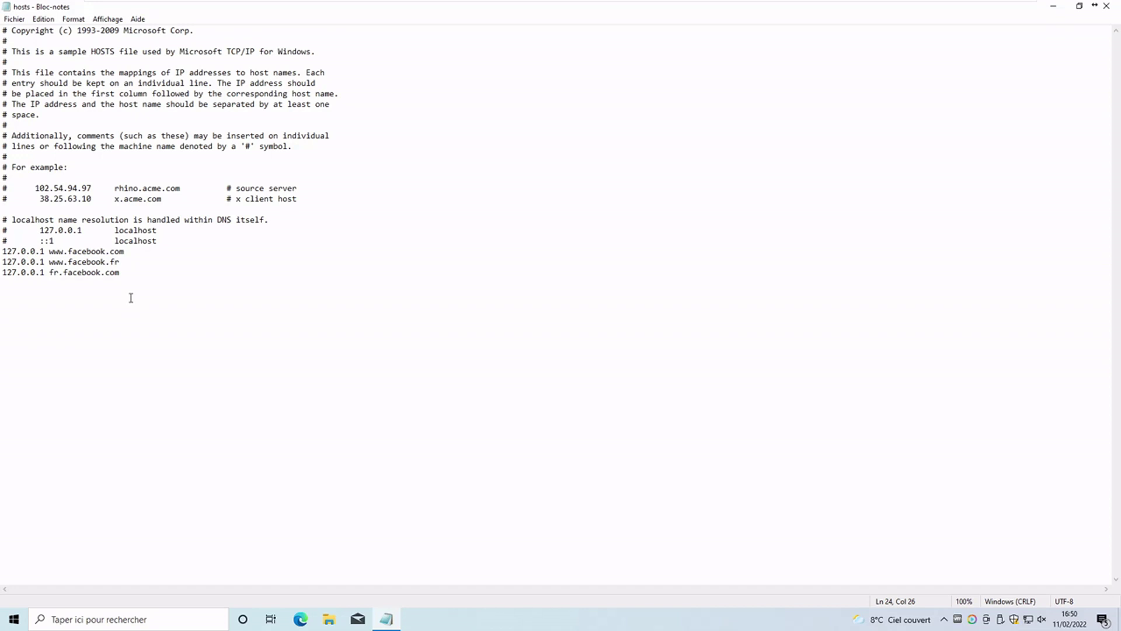
click(14, 21)
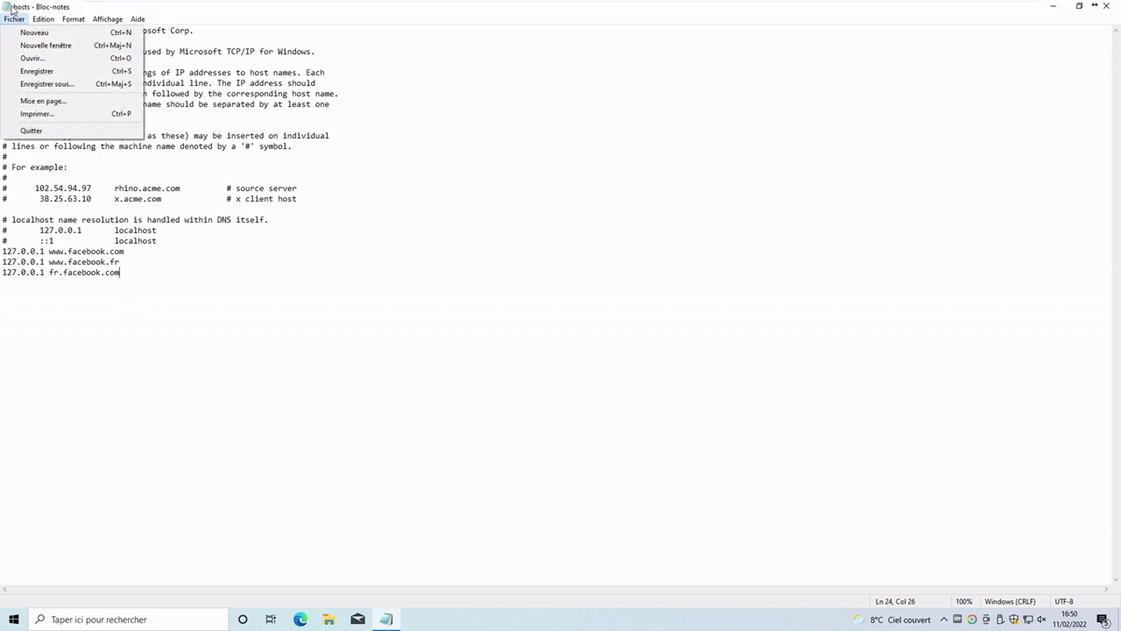
click(42, 71)
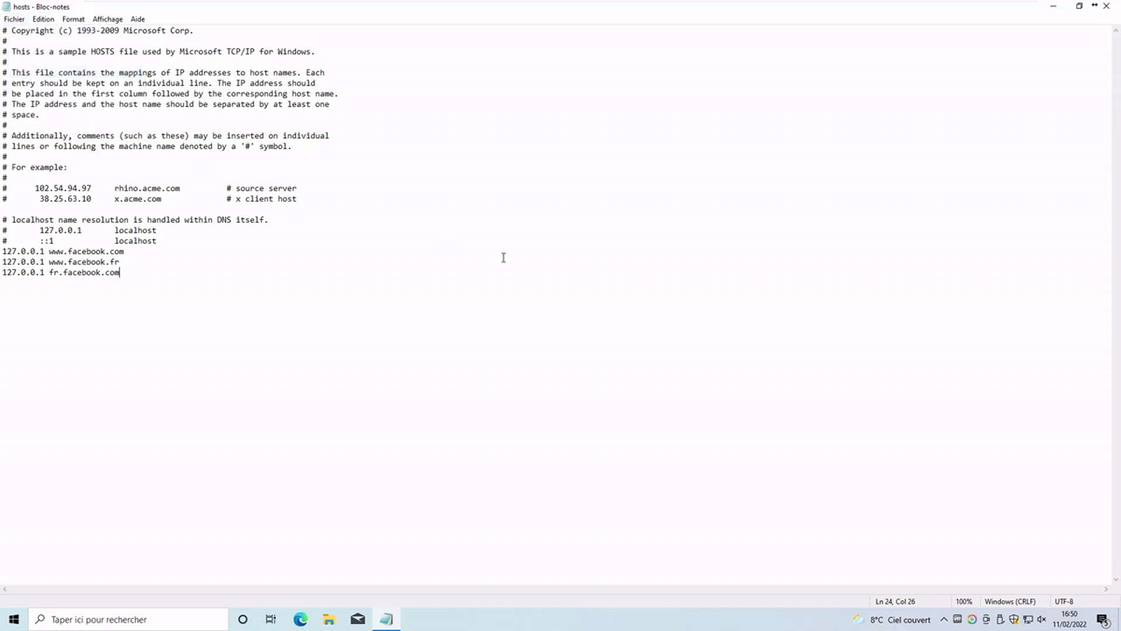
click(14, 19)
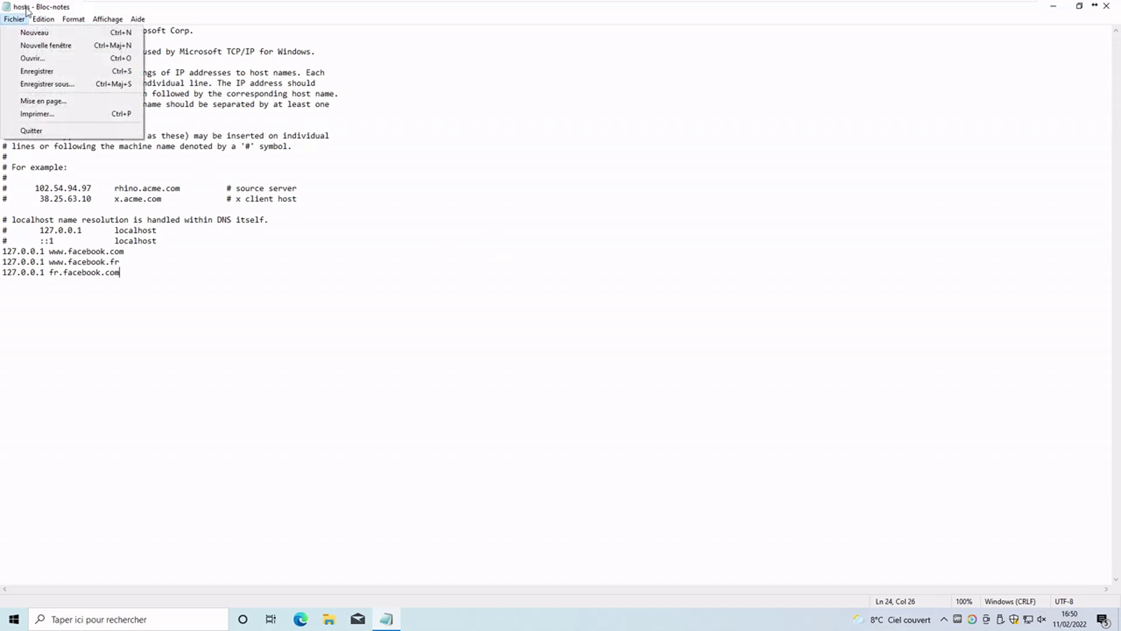
click(168, 7)
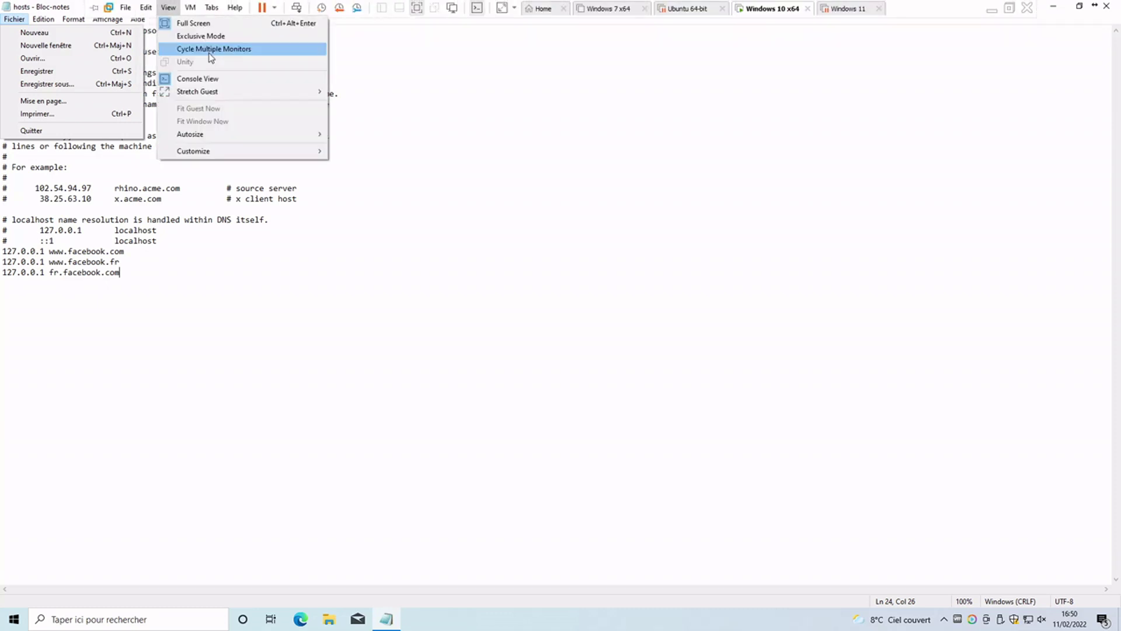
click(299, 619)
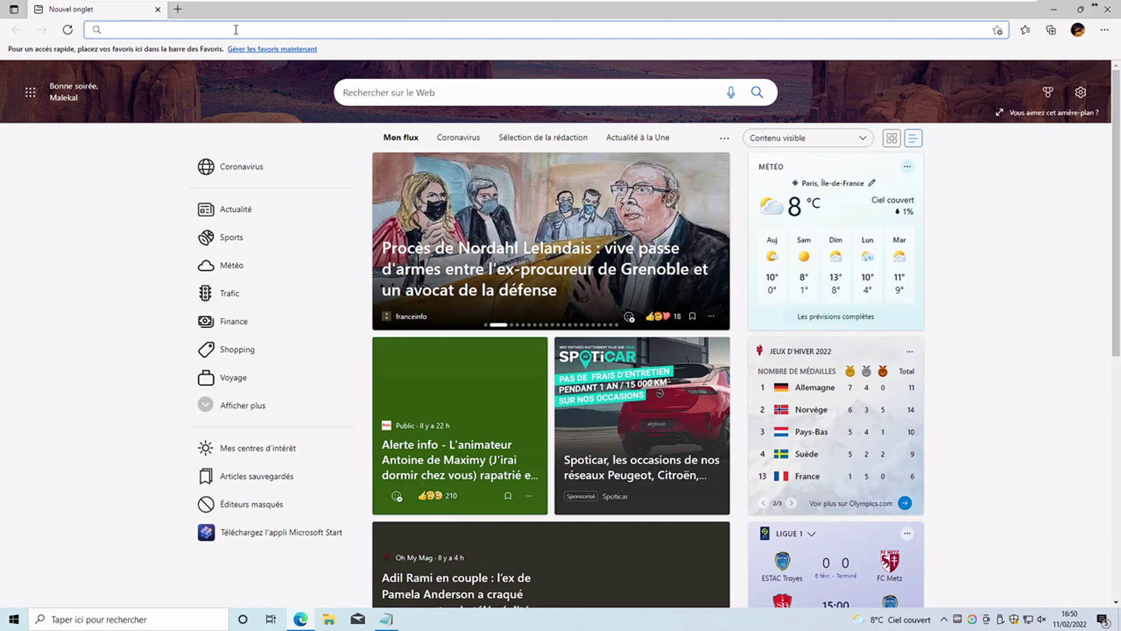
text(www.faceo)
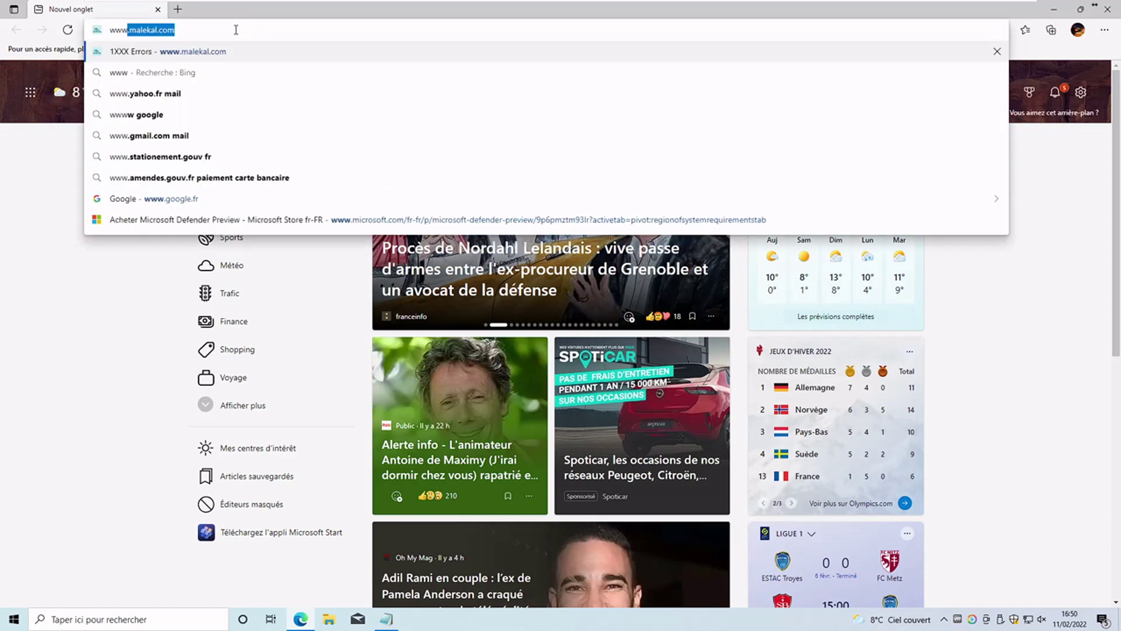
key(BackSpace)
text(book.com)
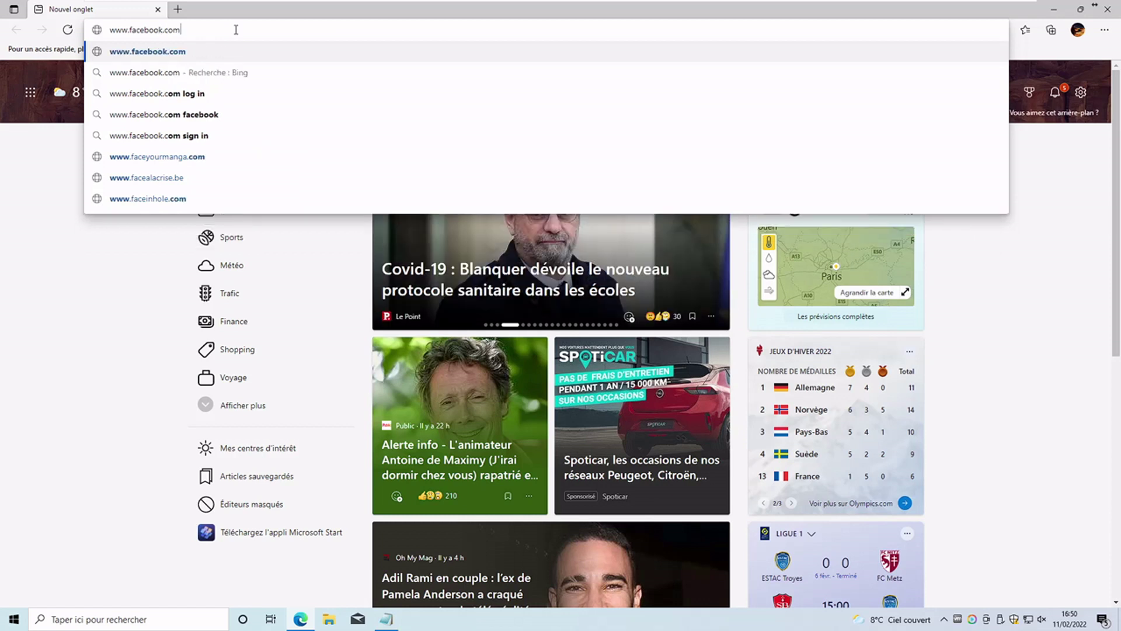
key(Return)
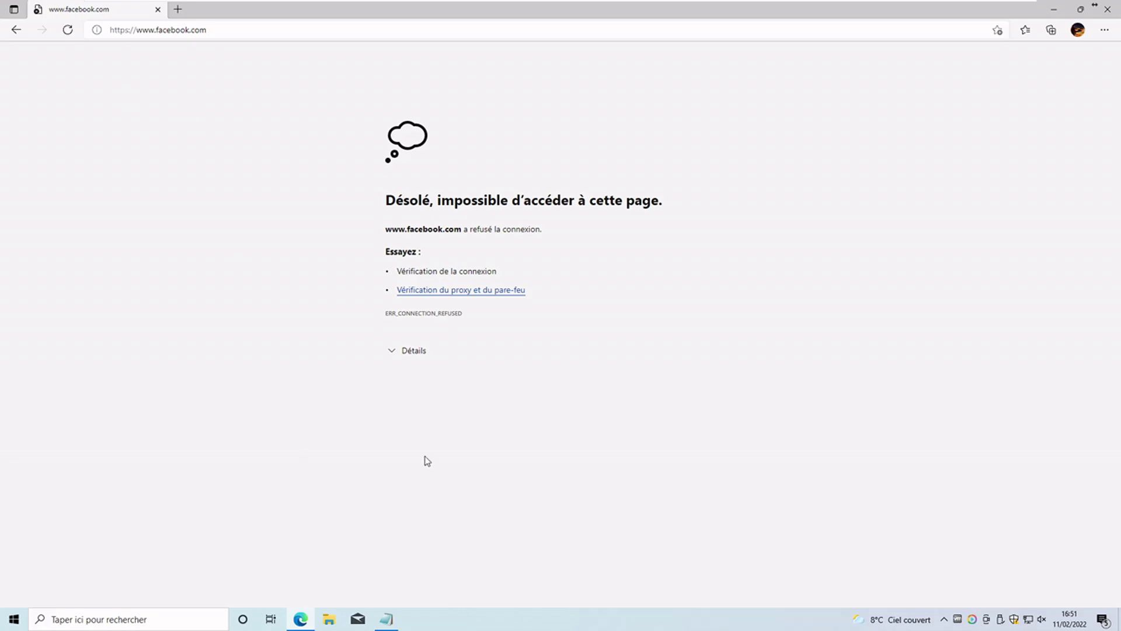
drag(513, 5, 660, 36)
drag(45, 251, 5, 251)
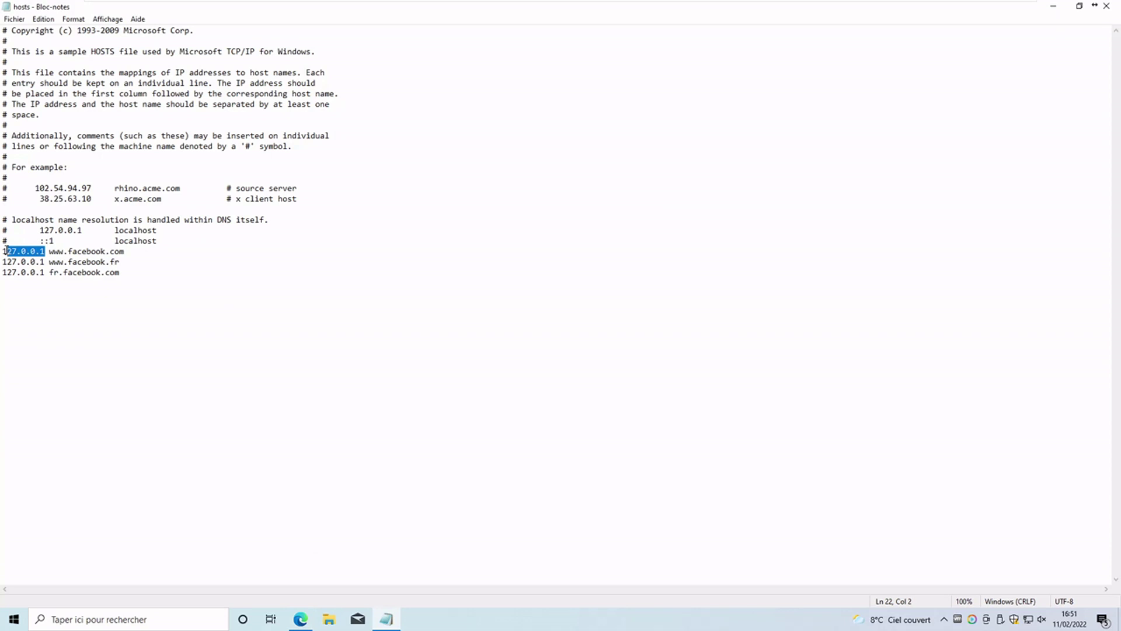
click(1057, 6)
drag(699, 210, 683, 212)
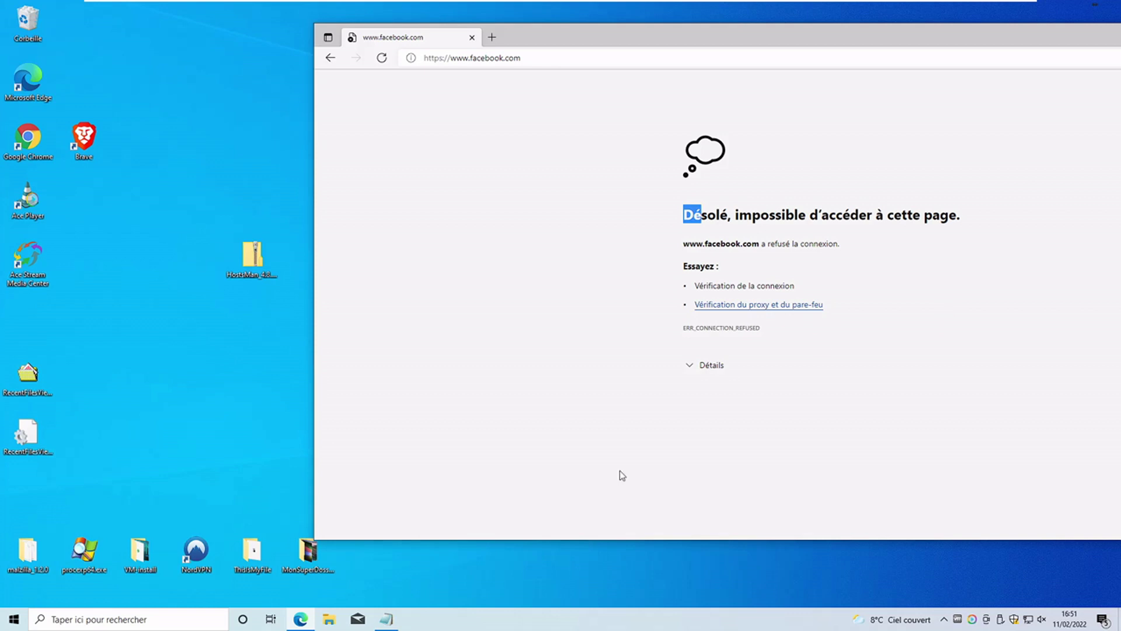
click(386, 619)
click(192, 257)
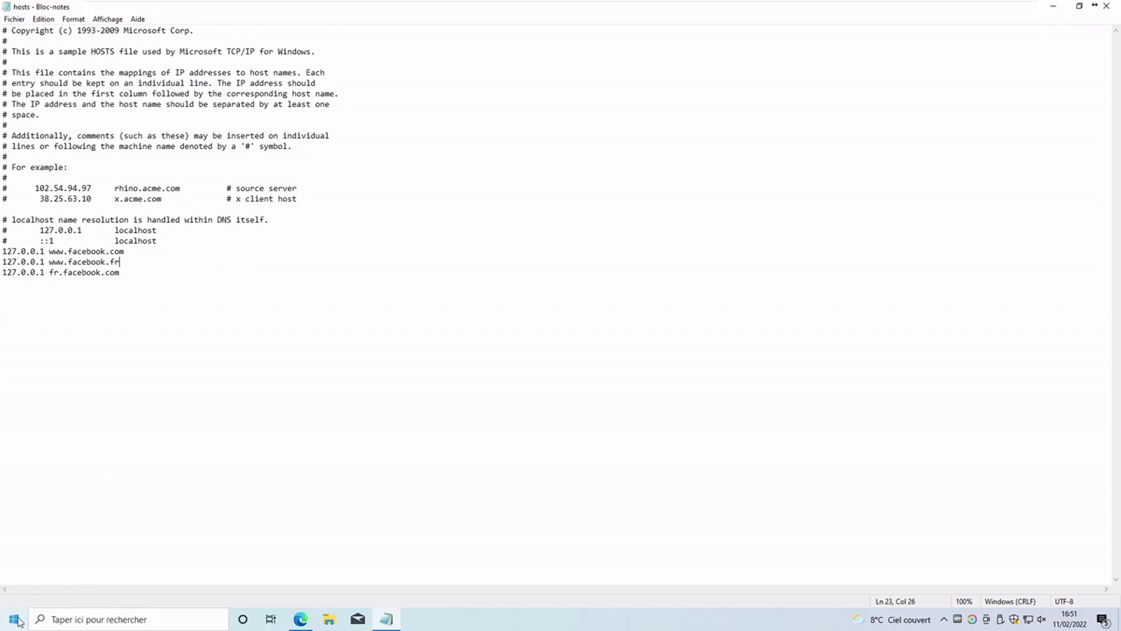
Find and open the Windows Command Prompt (Invite de commandes), and place its window clear of the hosts file entries
click(85, 620)
text(inv)
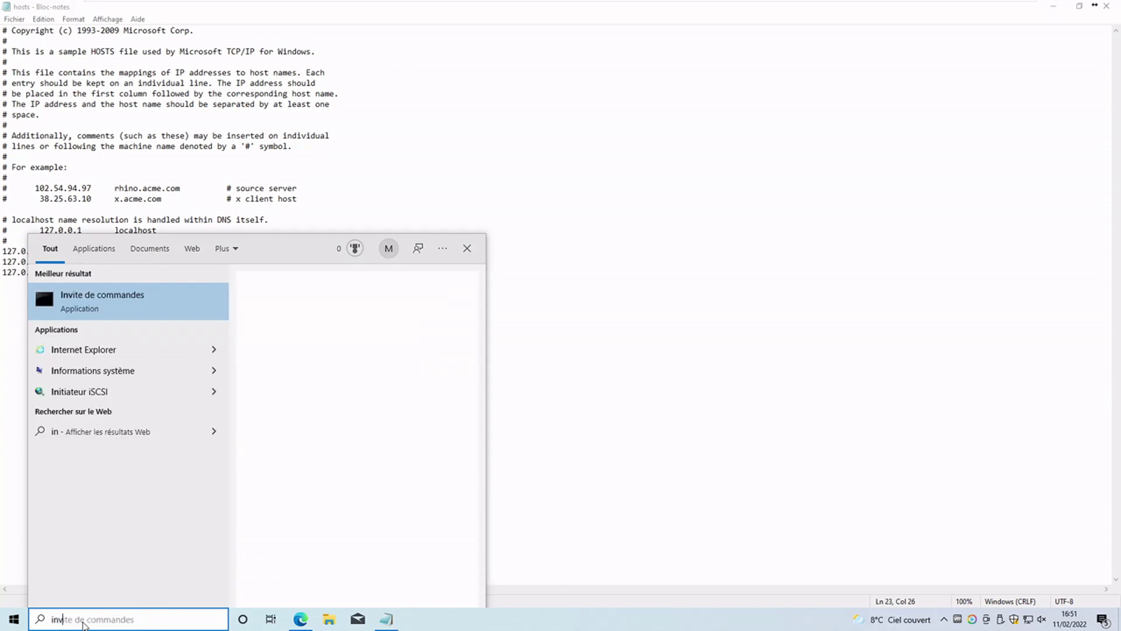
text(ite)
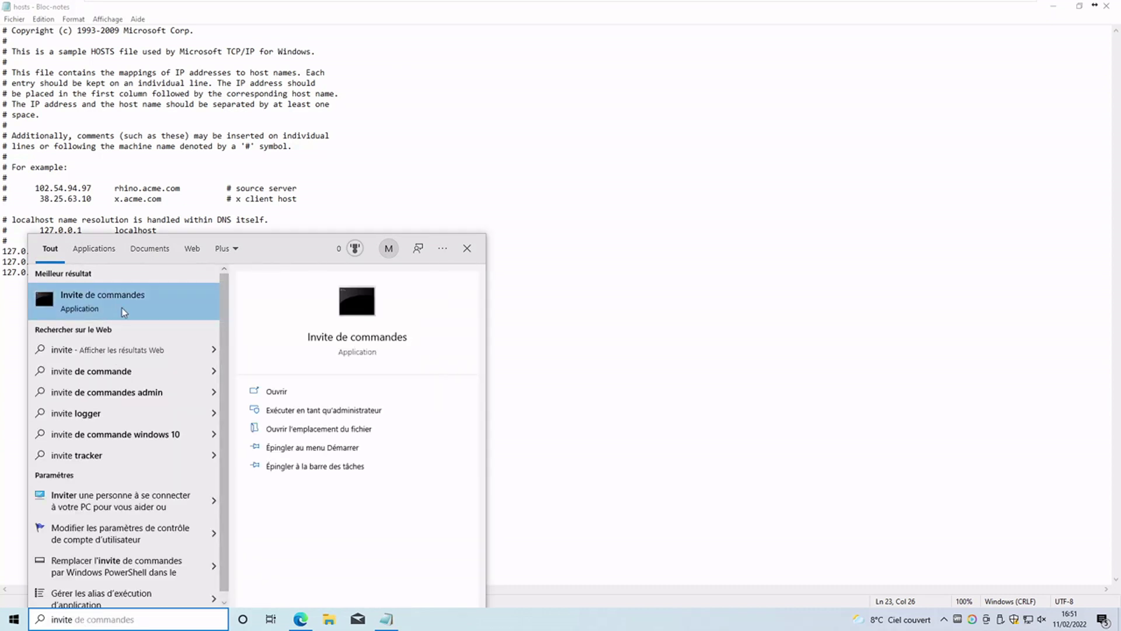
click(124, 311)
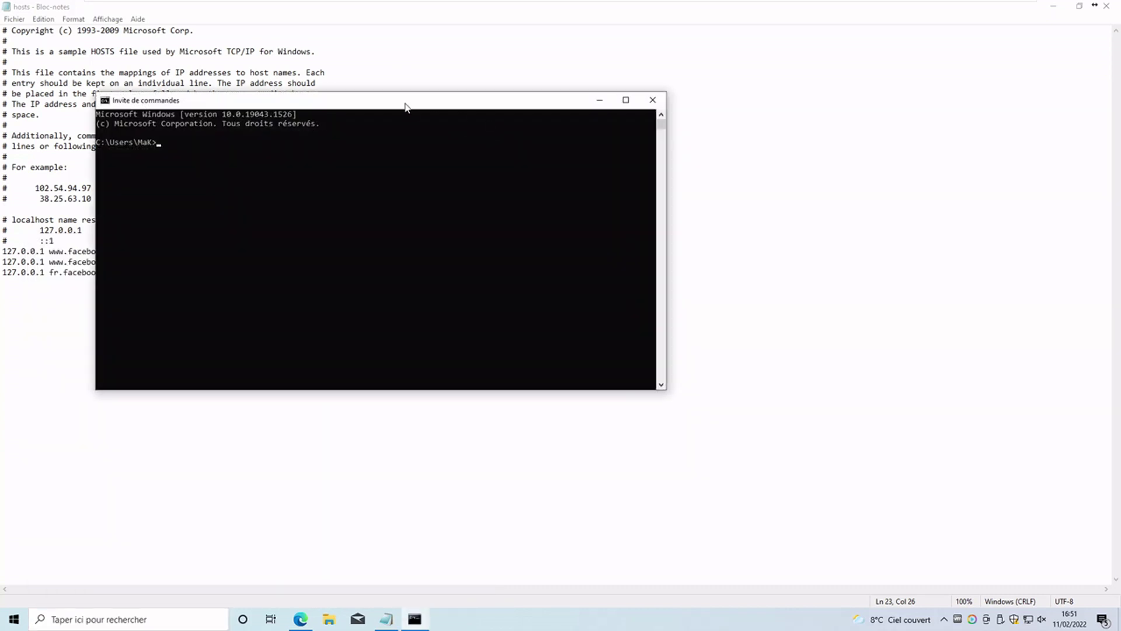
drag(405, 108, 733, 128)
text(ping )
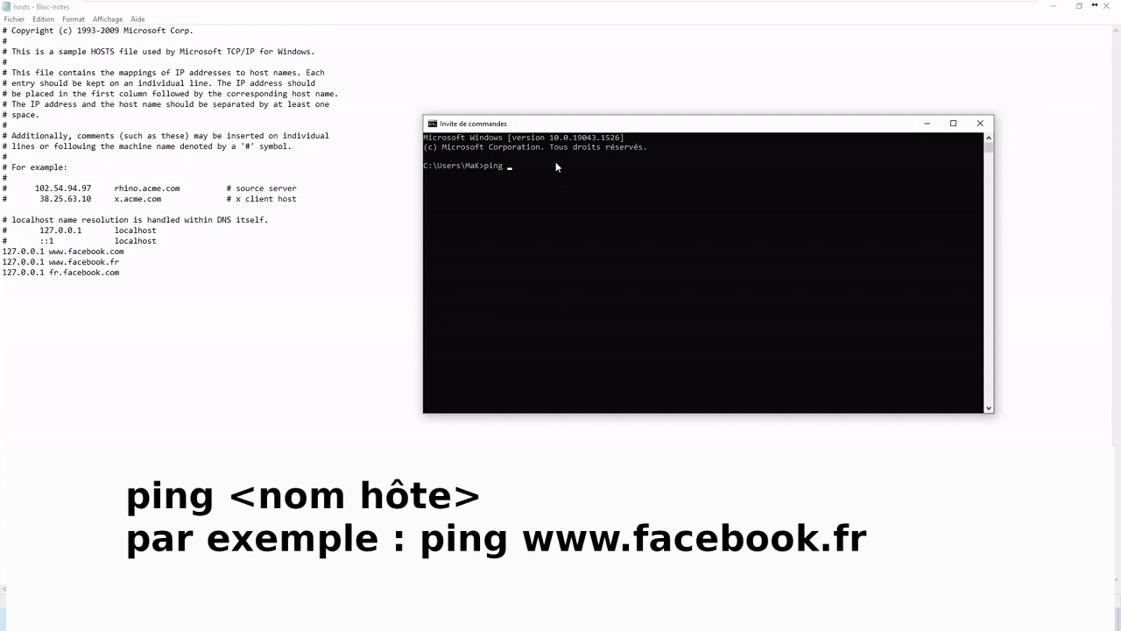
text(www.facebook.fr)
key(Return)
drag(643, 184, 694, 187)
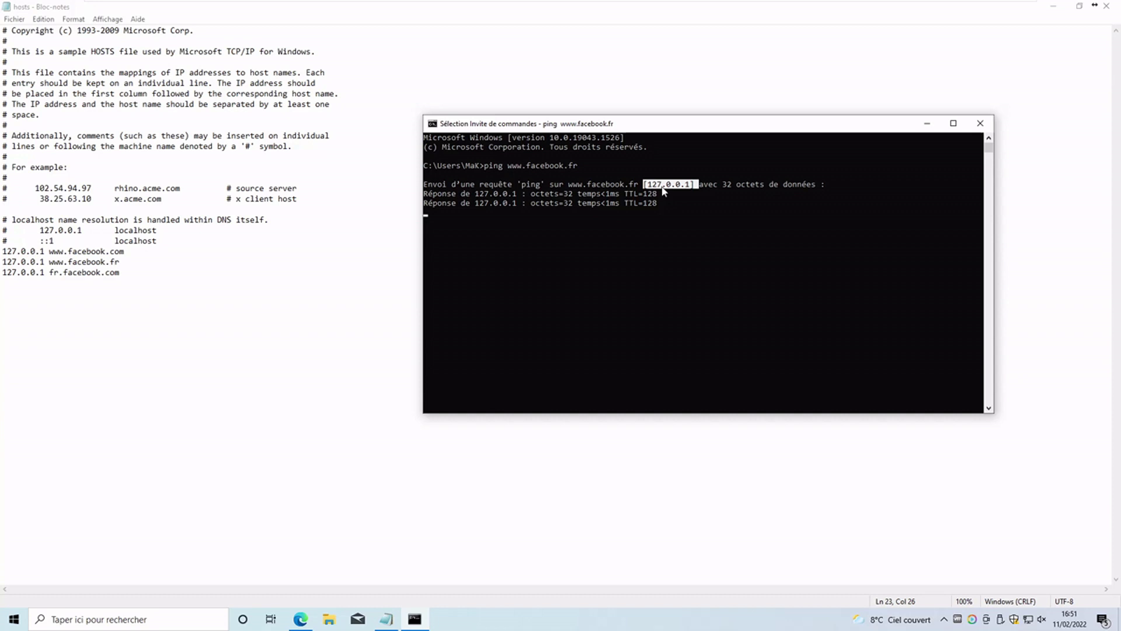
drag(136, 261, 2, 264)
key(BackSpace)
key(BackSpace)
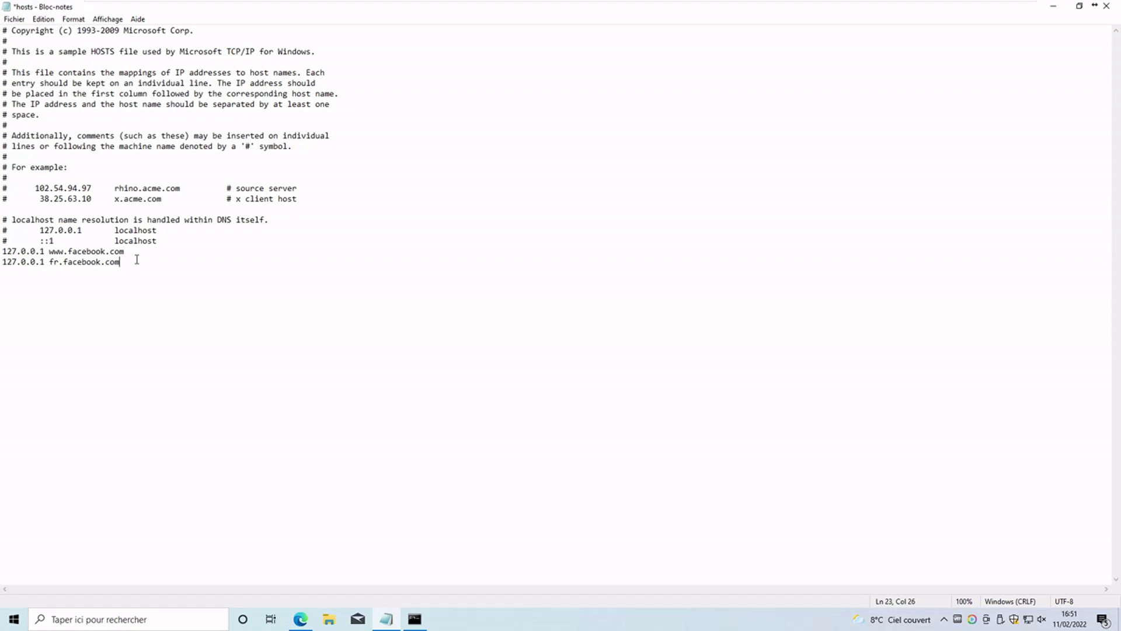
key(ctrl+s)
click(24, 20)
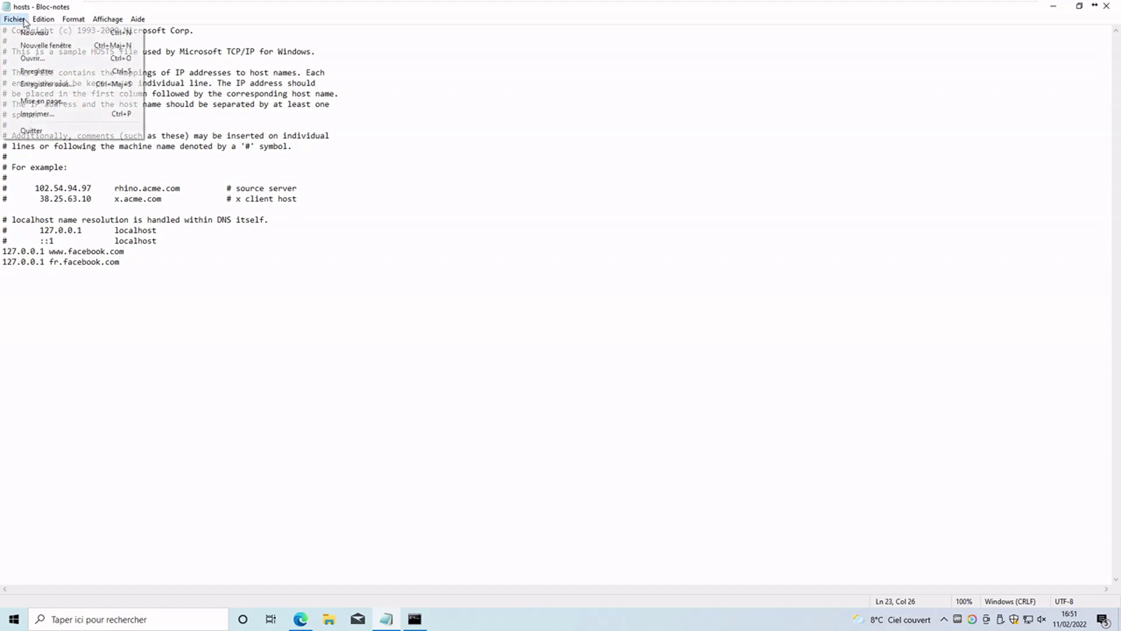
click(35, 72)
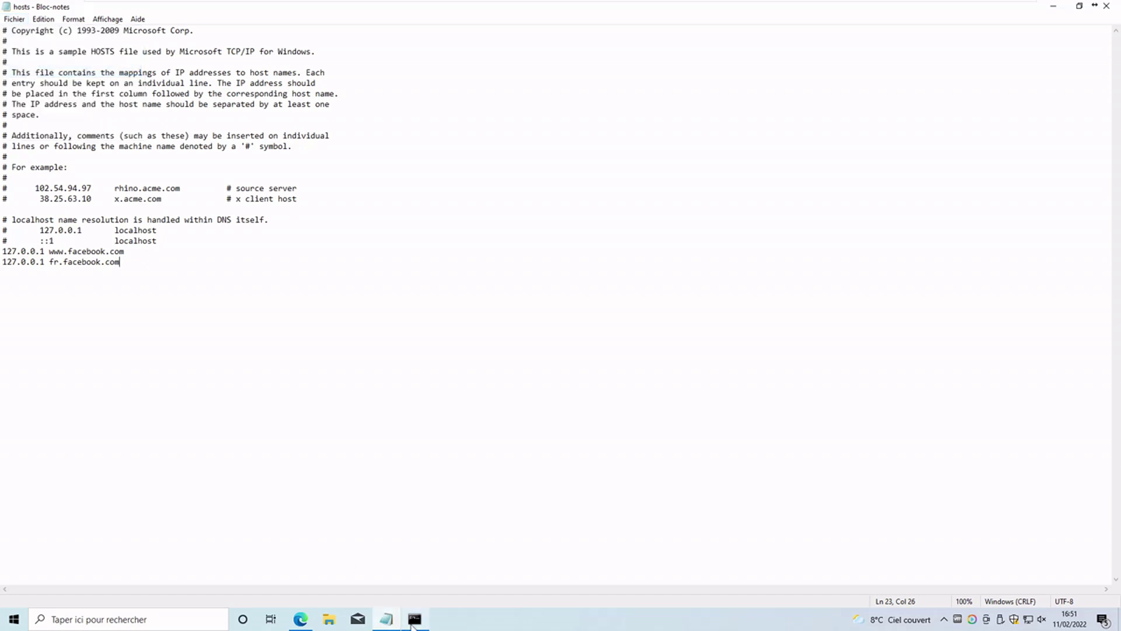
click(414, 619)
key(Up)
key(Return)
drag(708, 308, 761, 311)
key(ctrl+c)
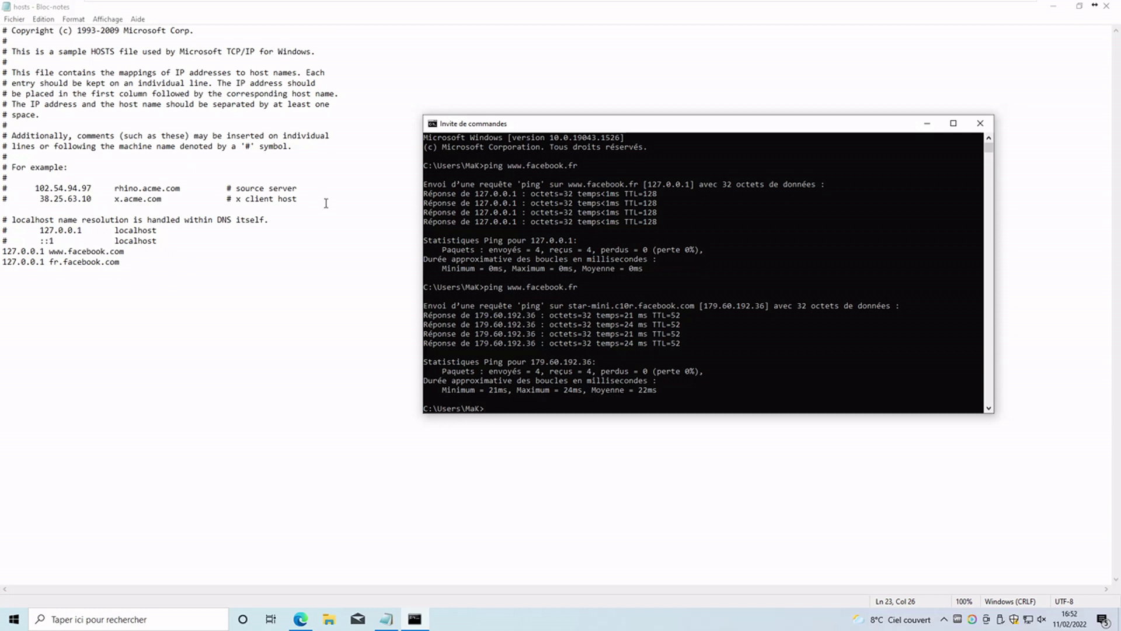
Clear the desktop by closing Notepad and the browser and minimizing the Command Prompt
click(1106, 5)
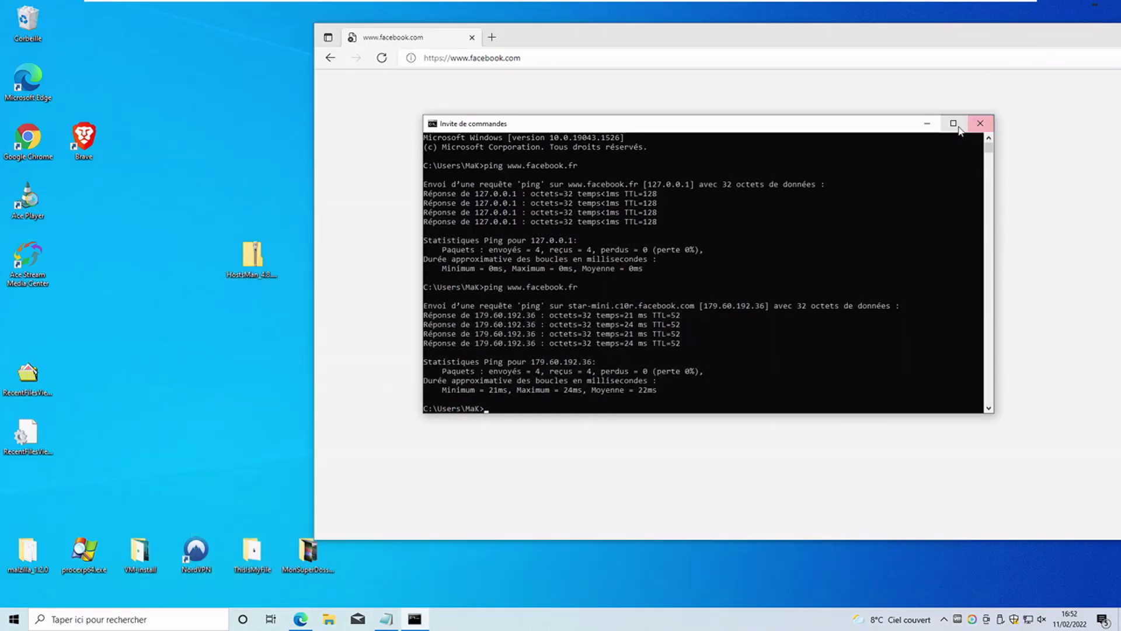
click(927, 123)
drag(1109, 32, 890, 48)
click(957, 54)
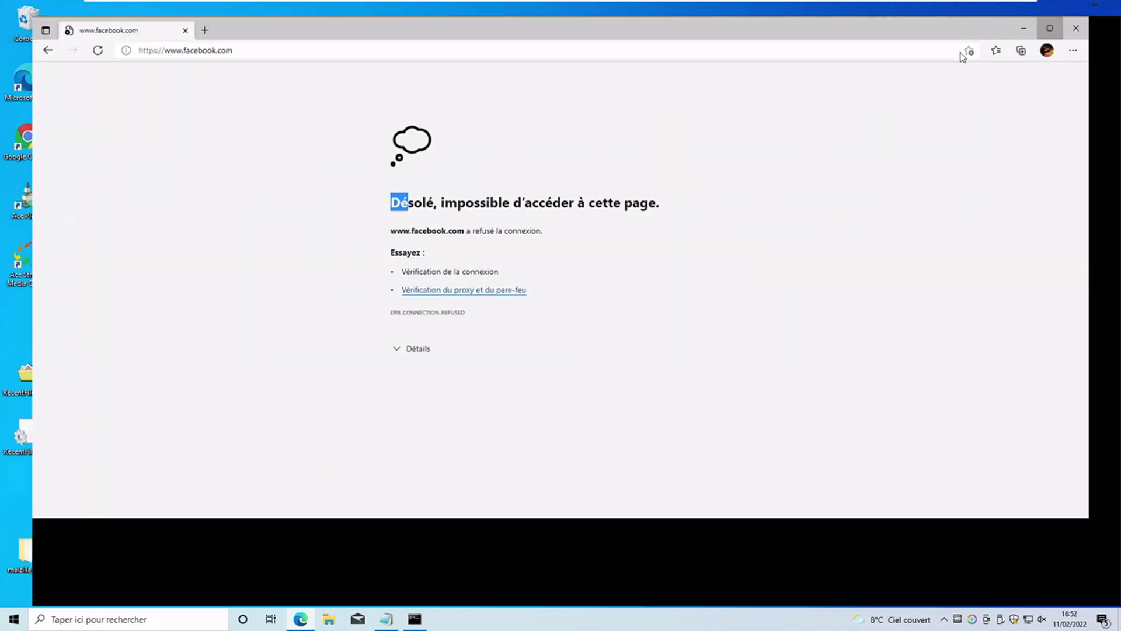
click(1107, 8)
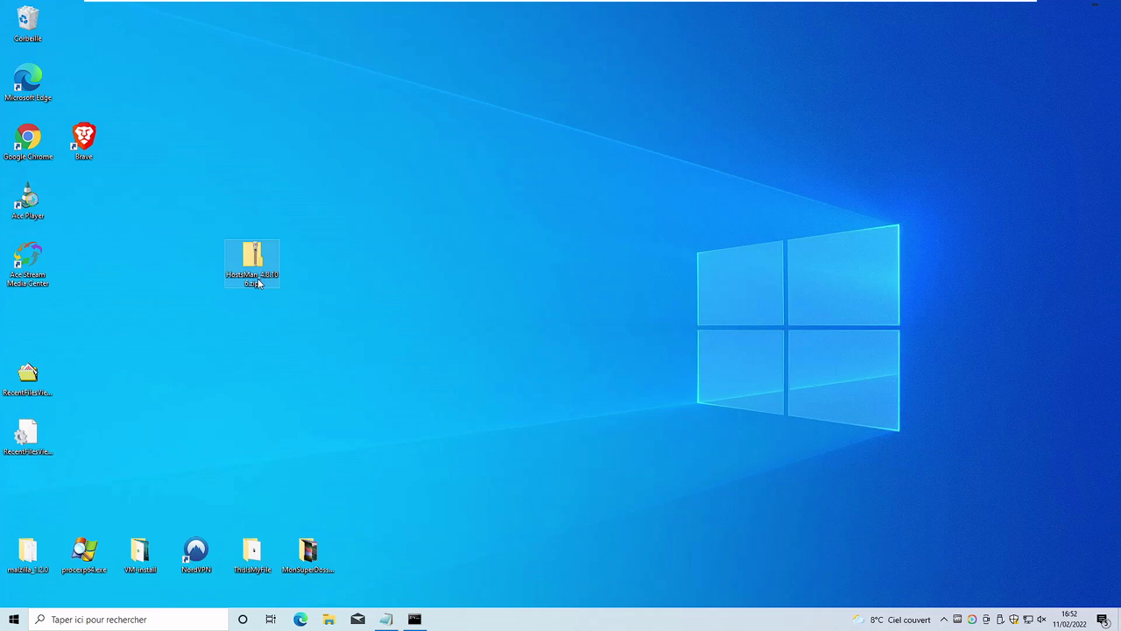
Run hm.exe straight from the HostsMan_4.8.106.zip archive on the desktop without extracting the files
mouse_move(259, 284)
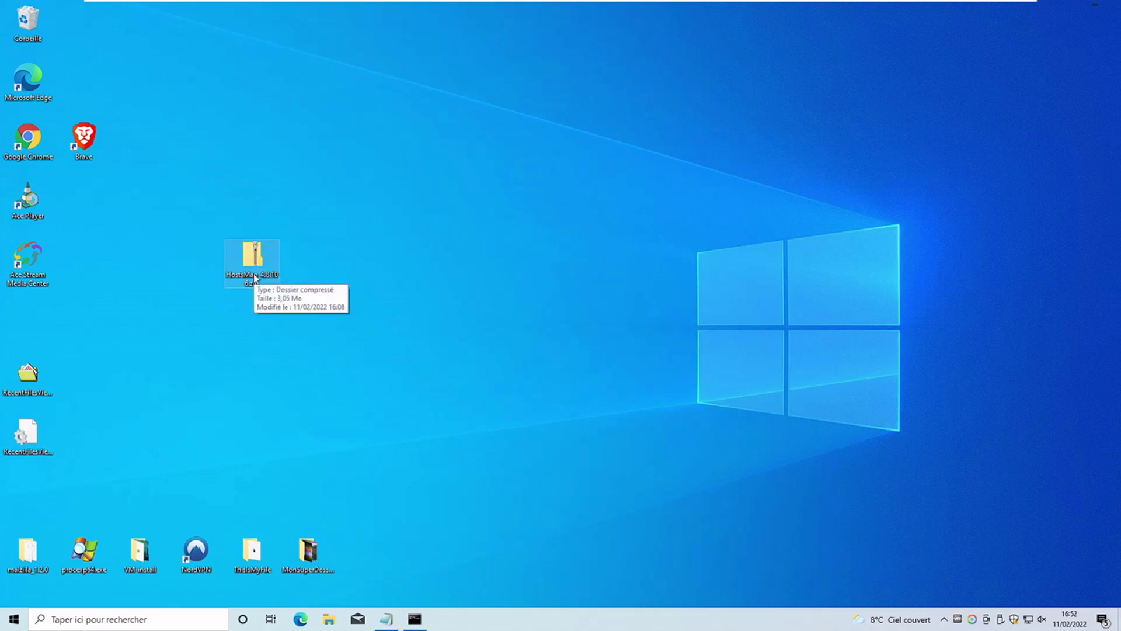
double_click(255, 279)
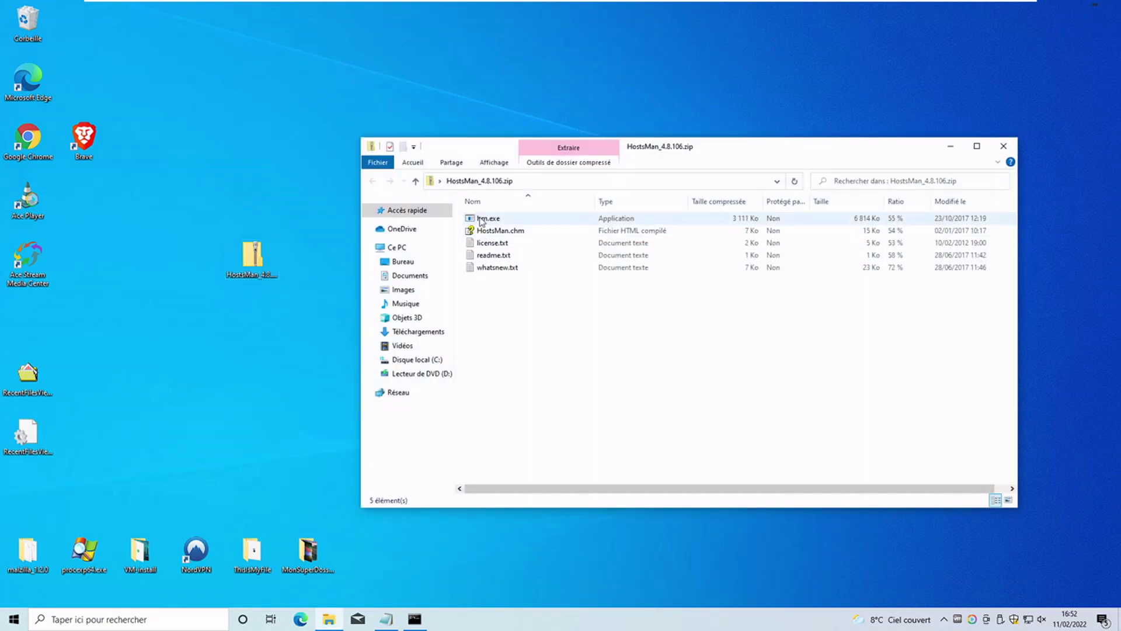
double_click(505, 223)
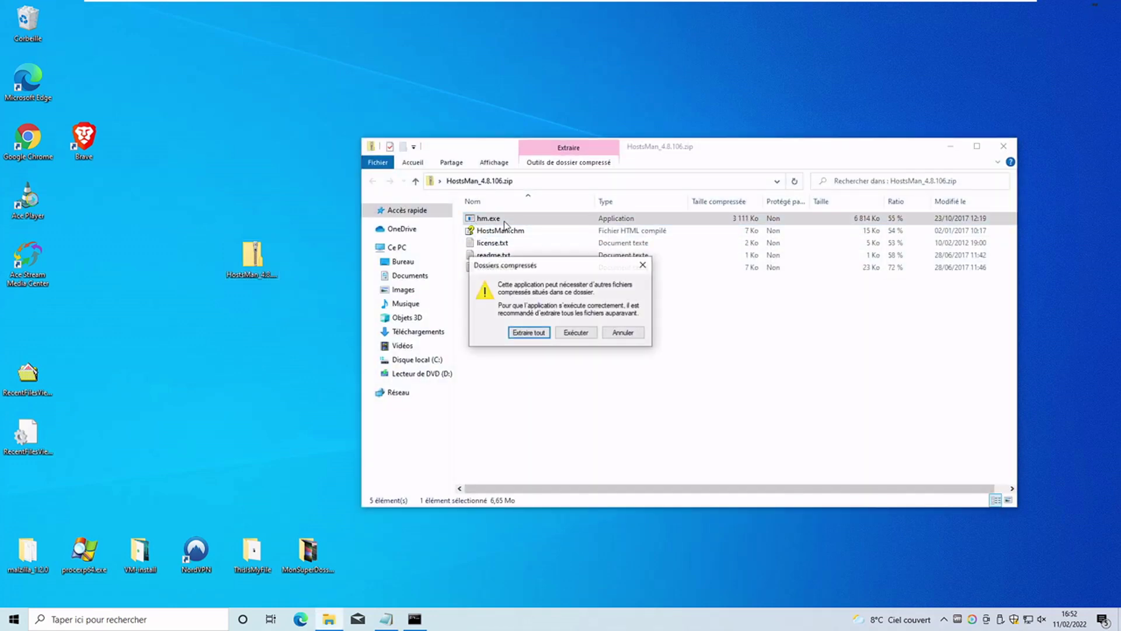
click(576, 332)
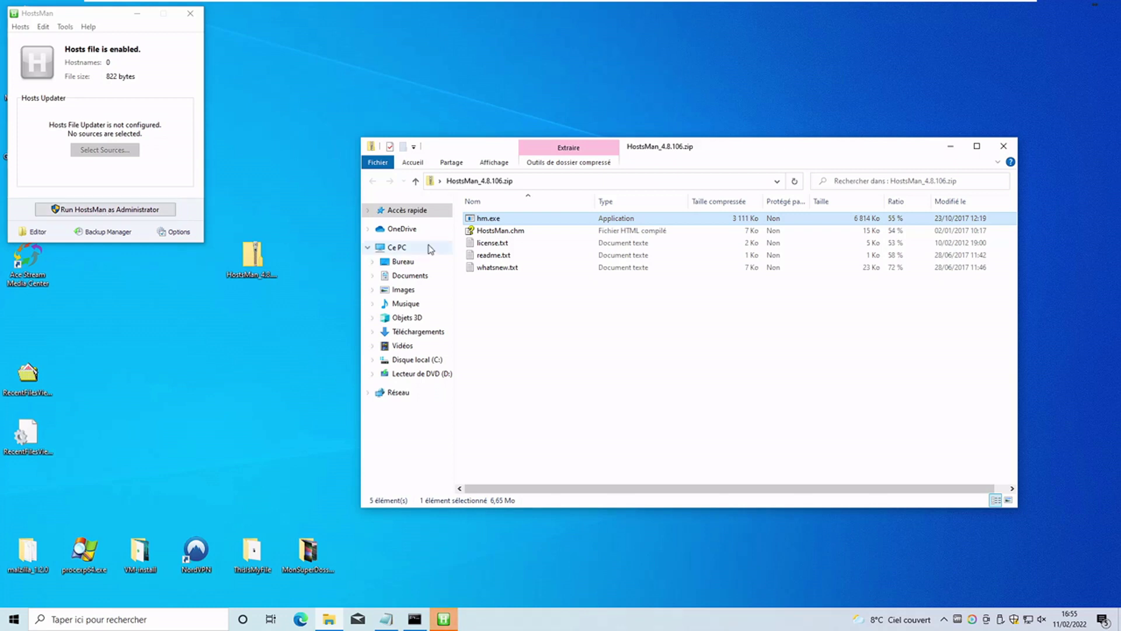
Restart HostsMan as administrator, authorize it to make changes, and open the HostsMan Editor
click(129, 211)
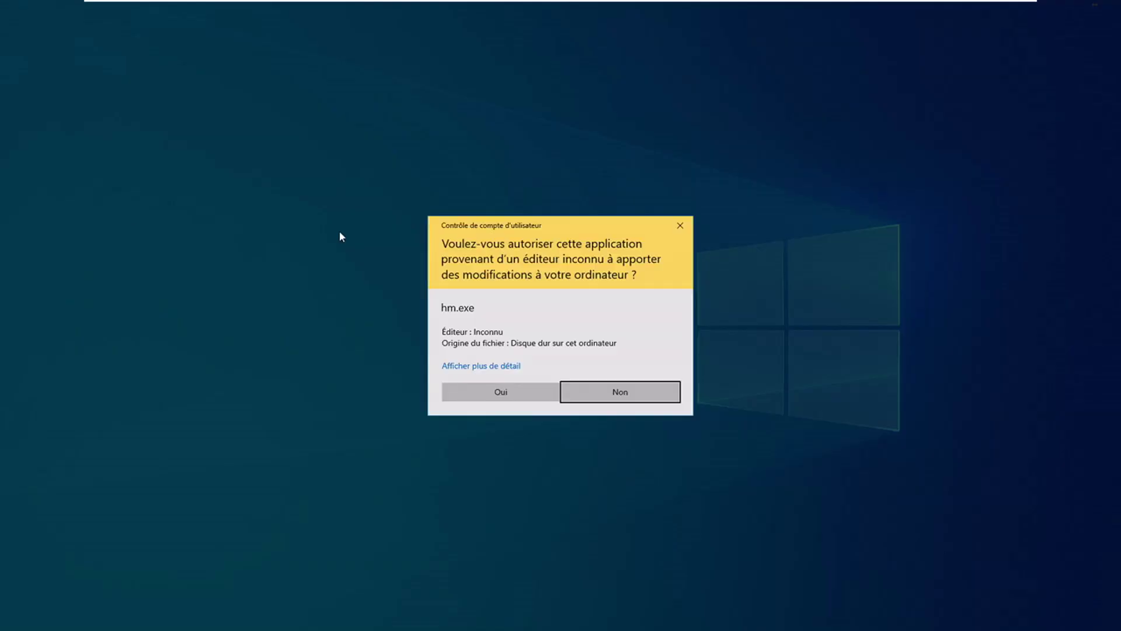
click(519, 397)
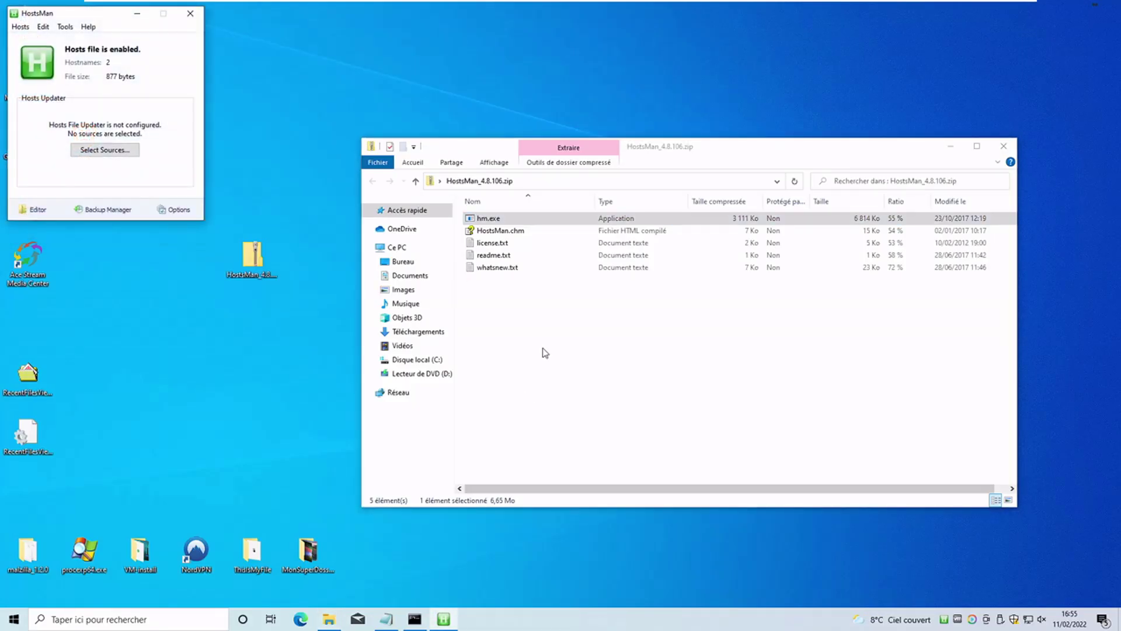
click(61, 29)
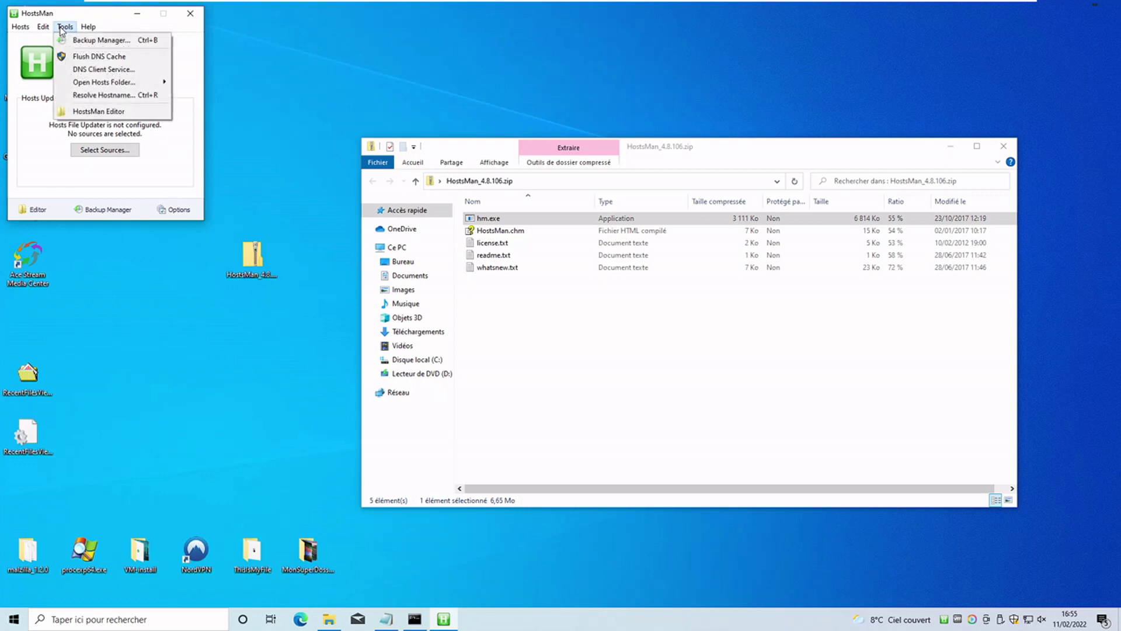
click(145, 116)
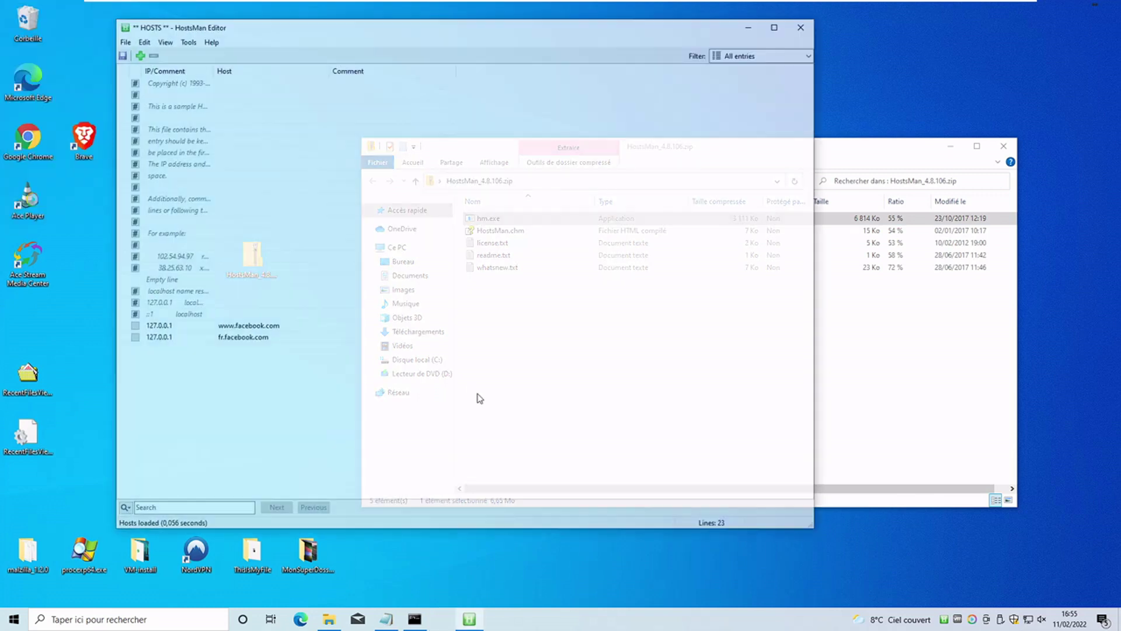
click(236, 329)
click(239, 341)
click(241, 331)
click(243, 338)
click(243, 329)
click(251, 338)
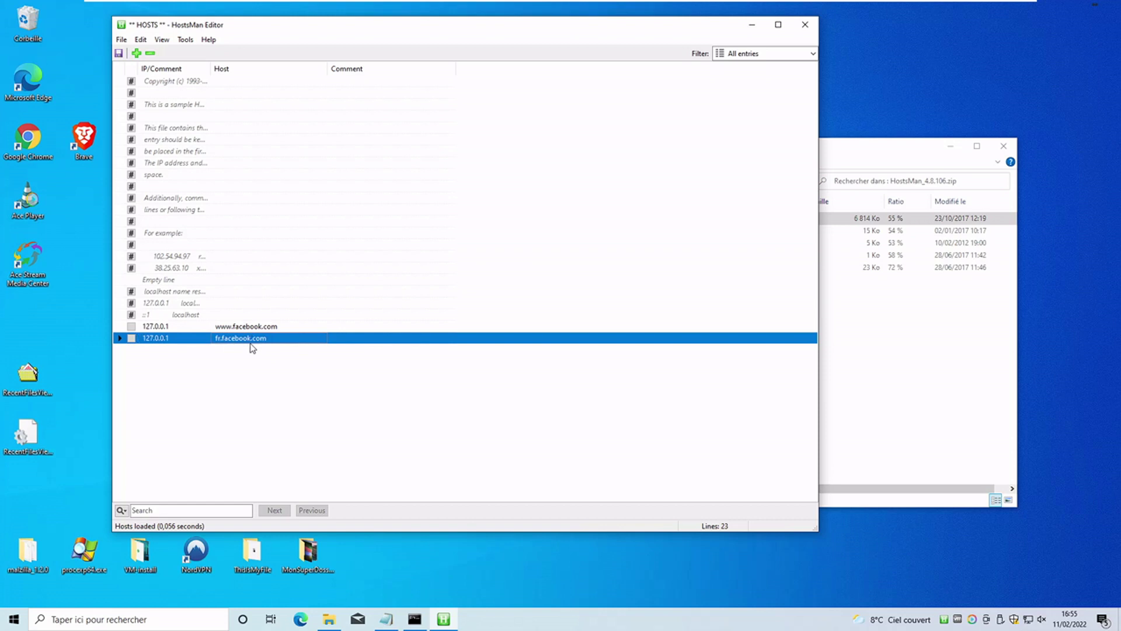
right_click(266, 344)
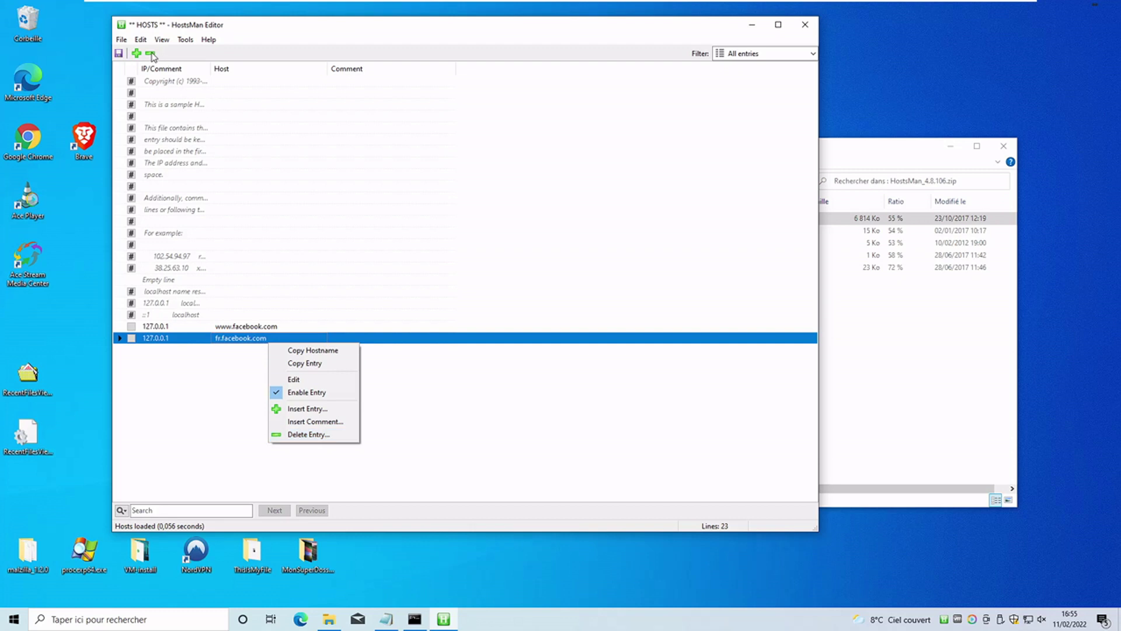
click(206, 60)
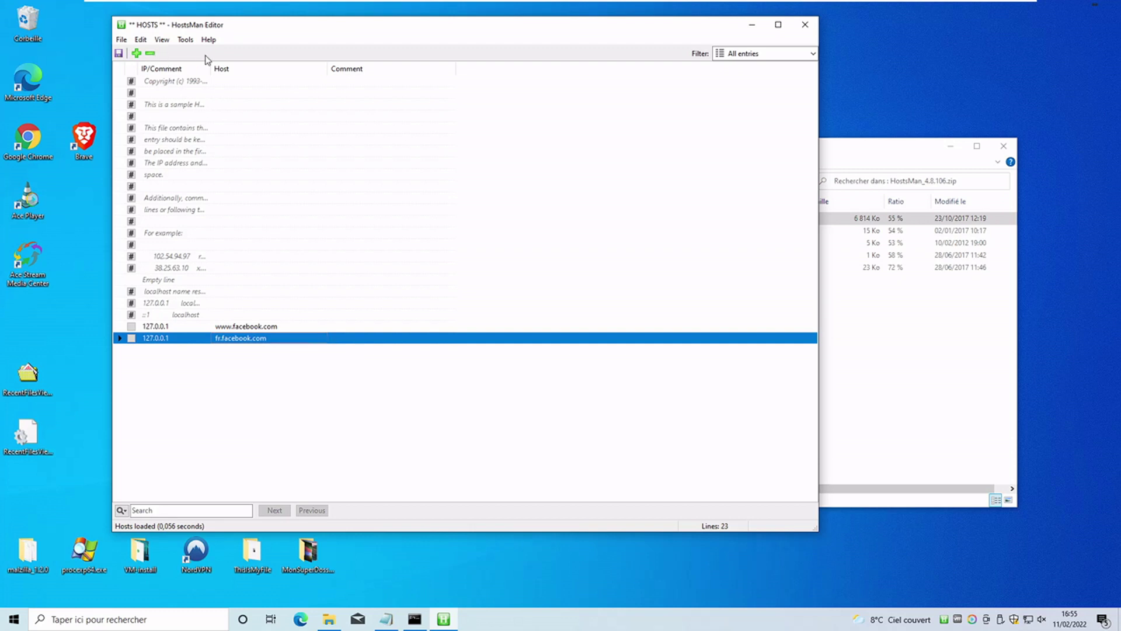
Add a hosts entry mapping the hostname MonSuperPC to IP 192.168.1.150, and select the new entry
click(137, 53)
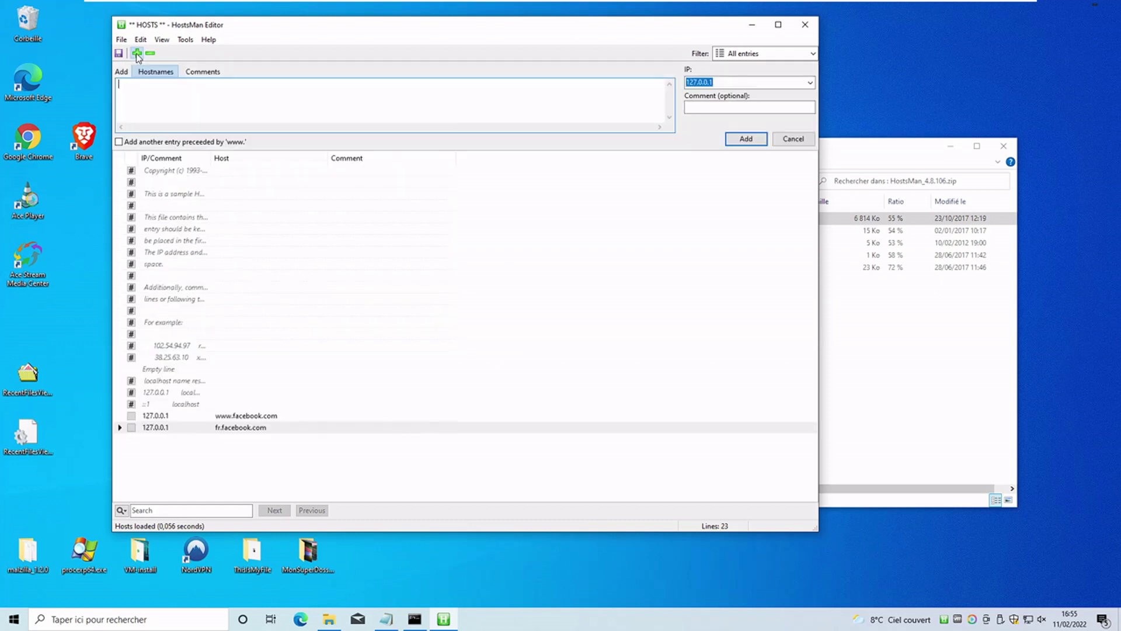
click(730, 82)
drag(730, 82, 589, 69)
text(192)
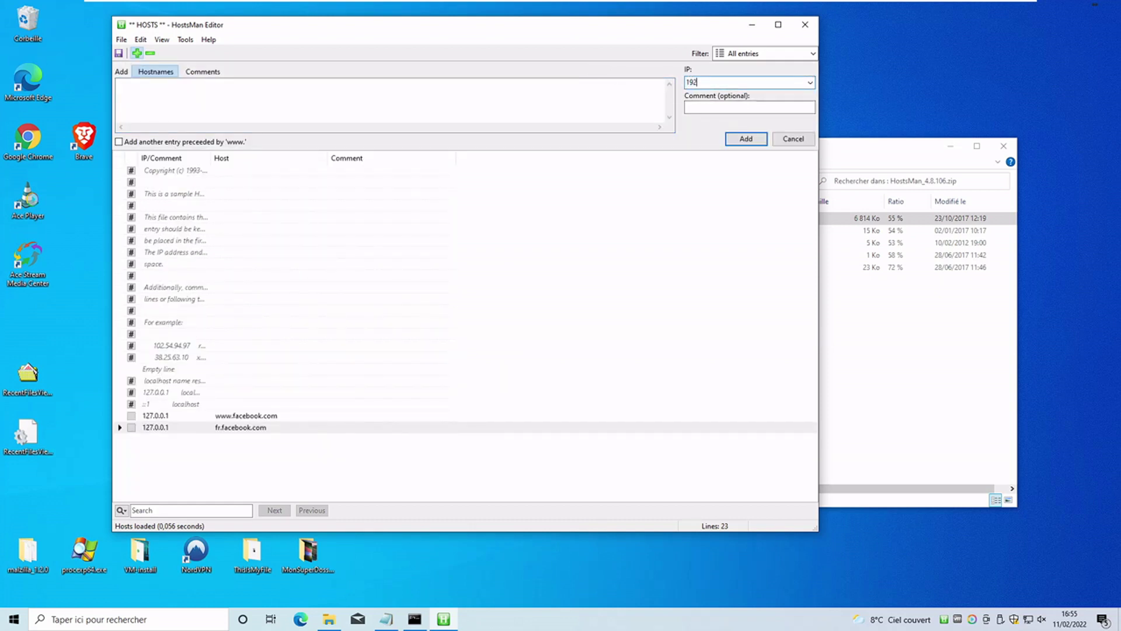
text(.168.1.150)
click(454, 94)
text(Mon)
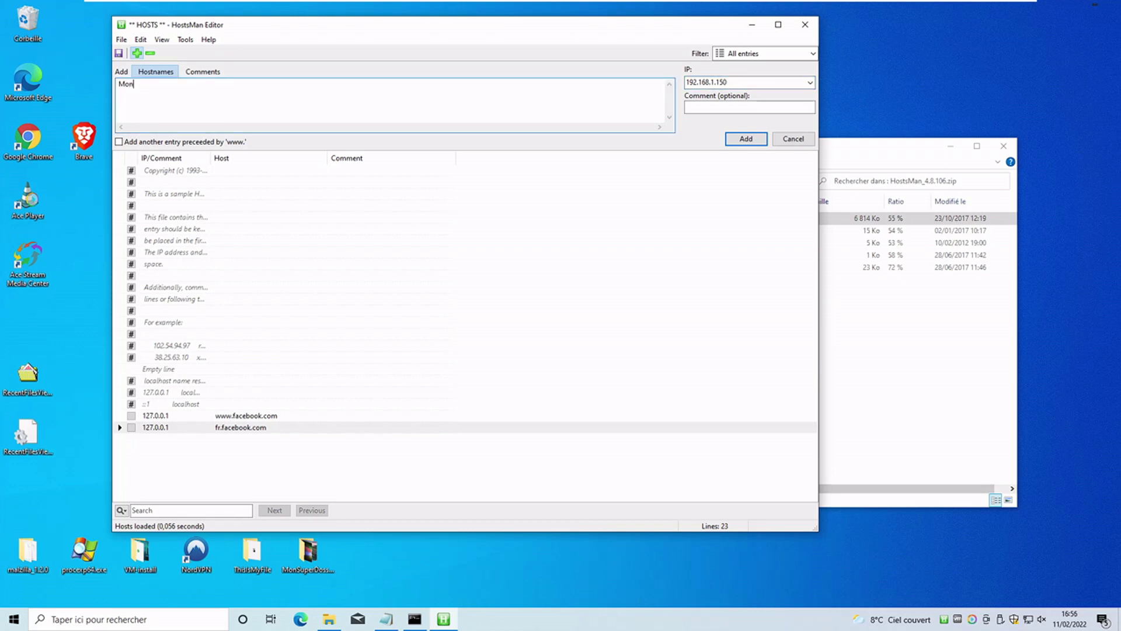
text(SuperPC)
click(750, 140)
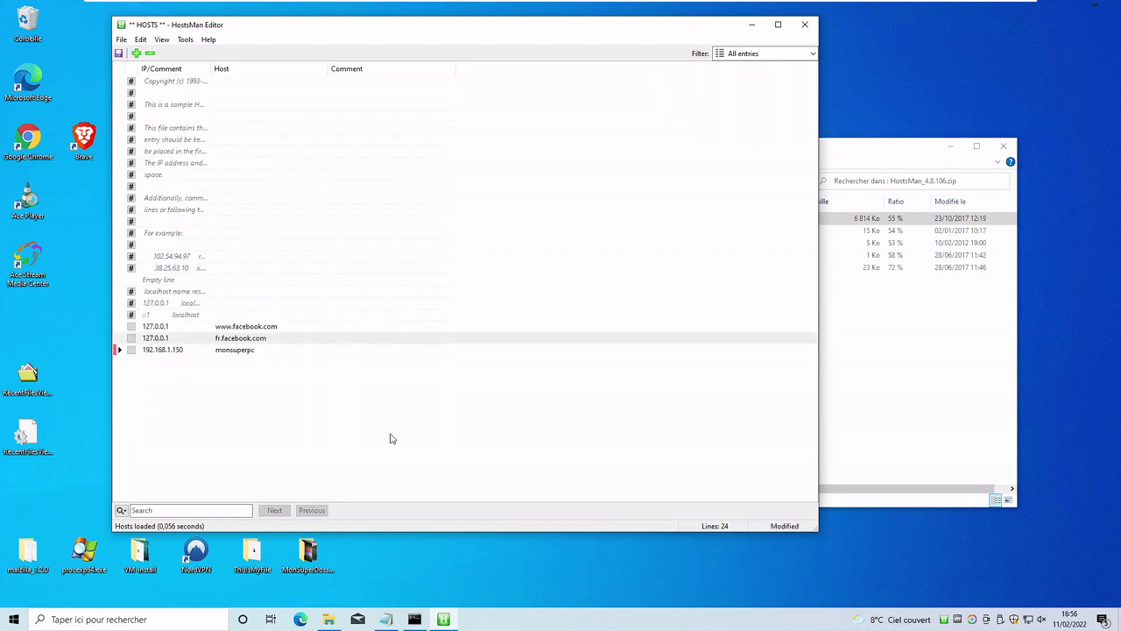
click(150, 352)
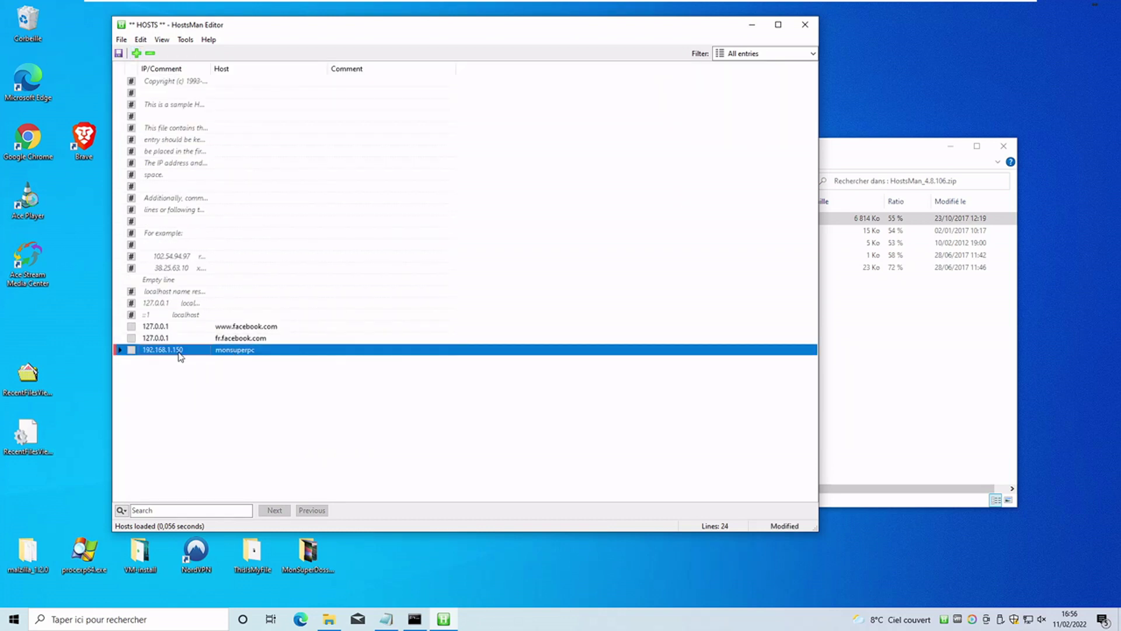
Save the hosts file with the new monsuperpc entry
click(124, 41)
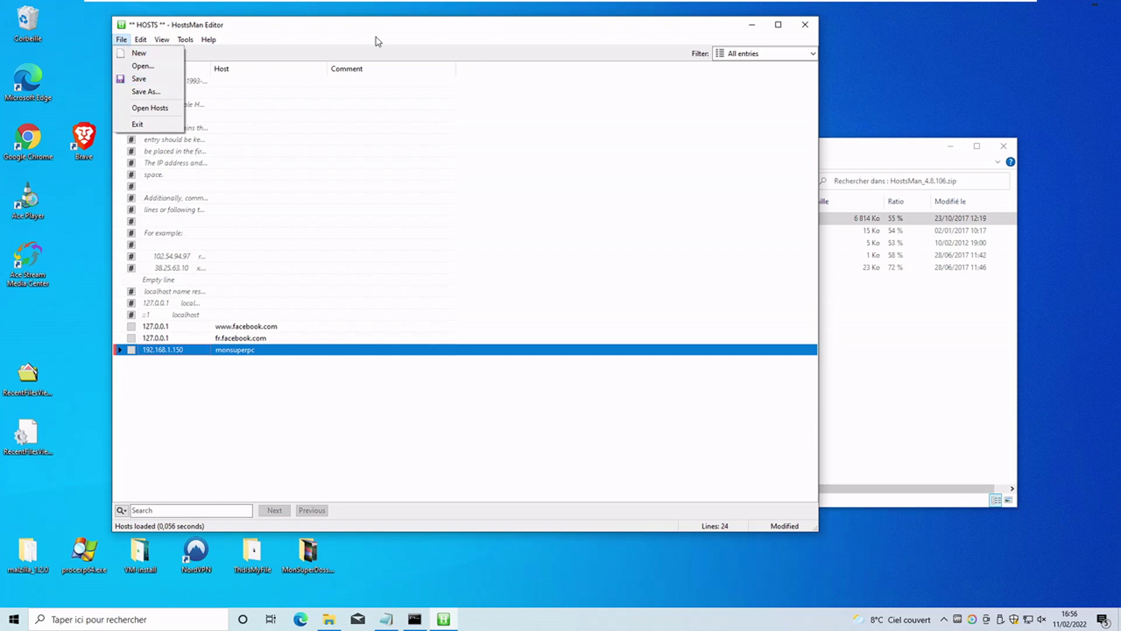
click(345, 47)
click(119, 54)
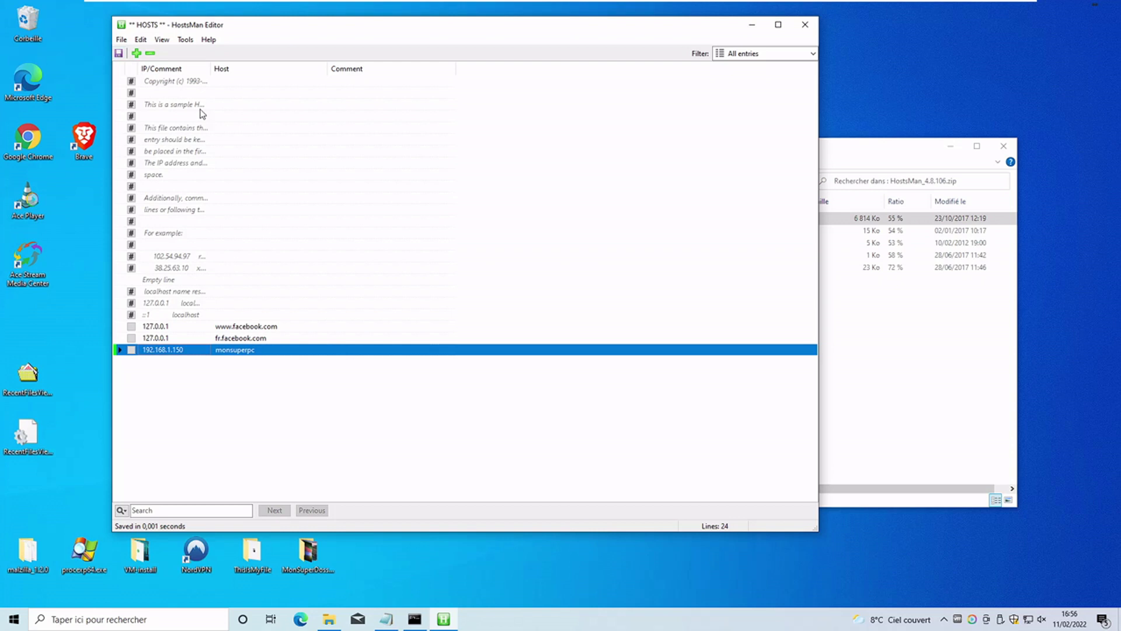
Switch to the Command Prompt, ping MonsuperPC to check which IP it resolves to, and interrupt the ping
click(425, 614)
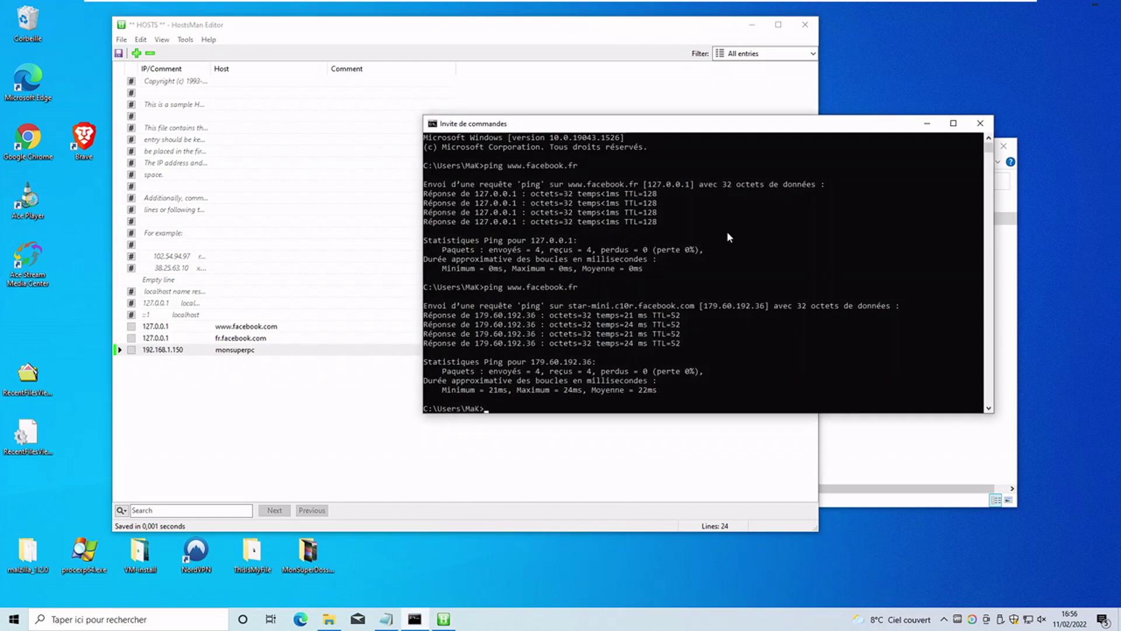
text(ping MonsuperPC)
key(Return)
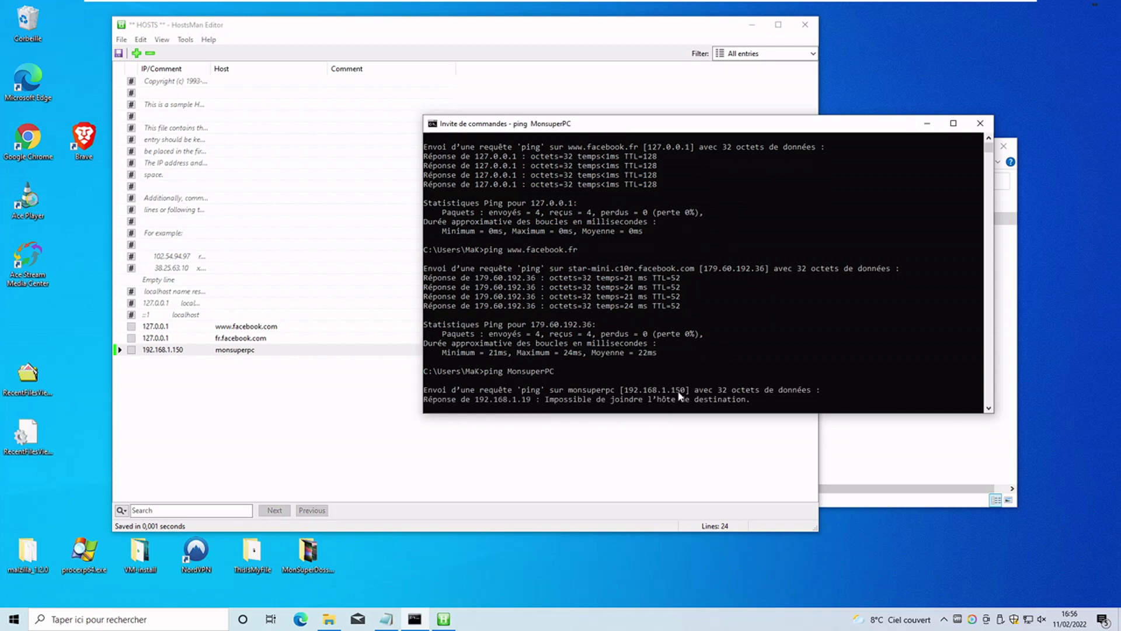
key(ctrl+c)
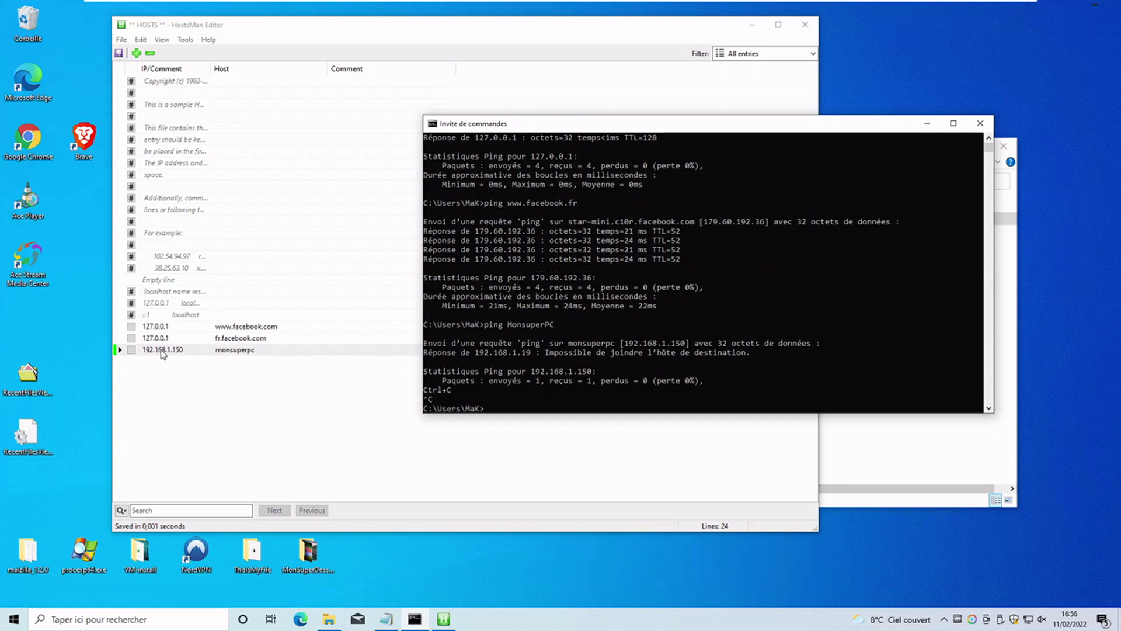
click(187, 353)
click(181, 350)
click(187, 350)
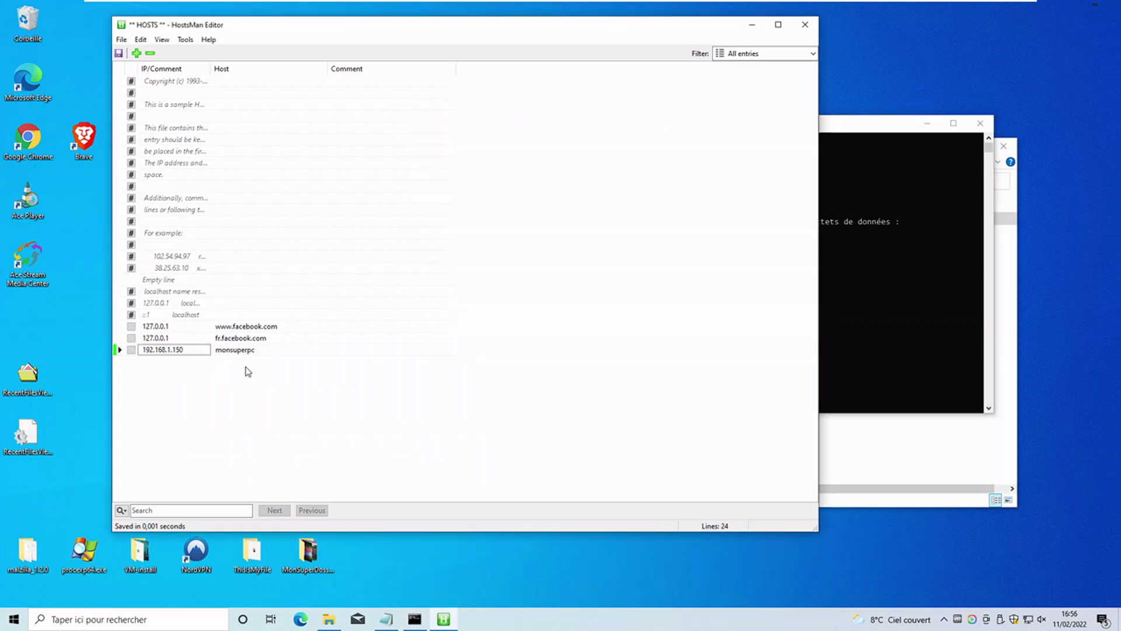
click(146, 509)
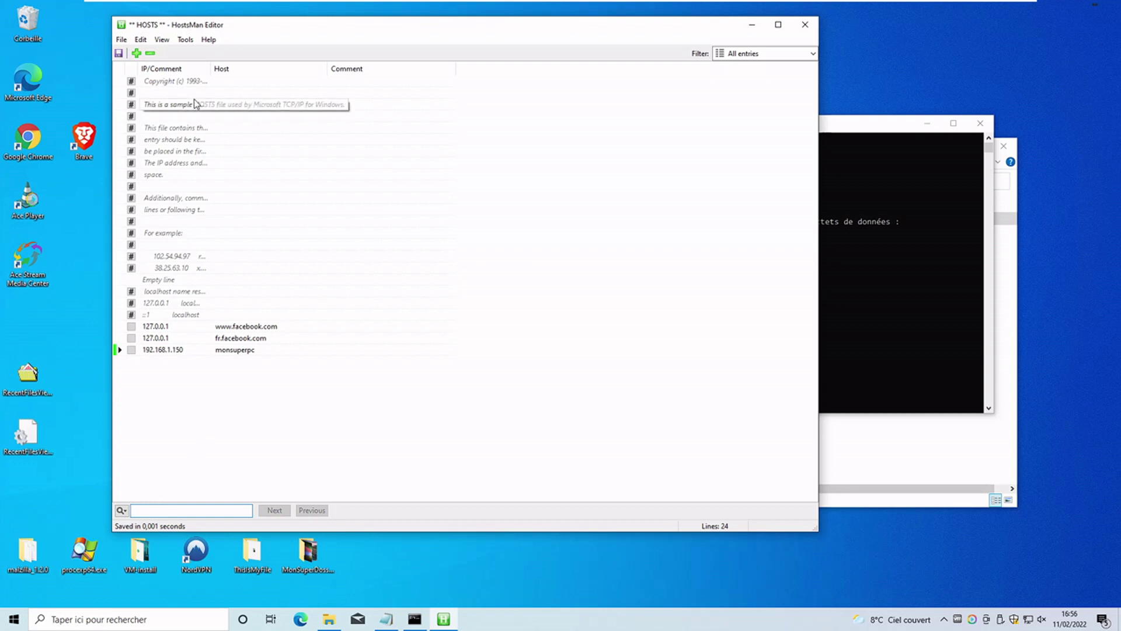
click(141, 39)
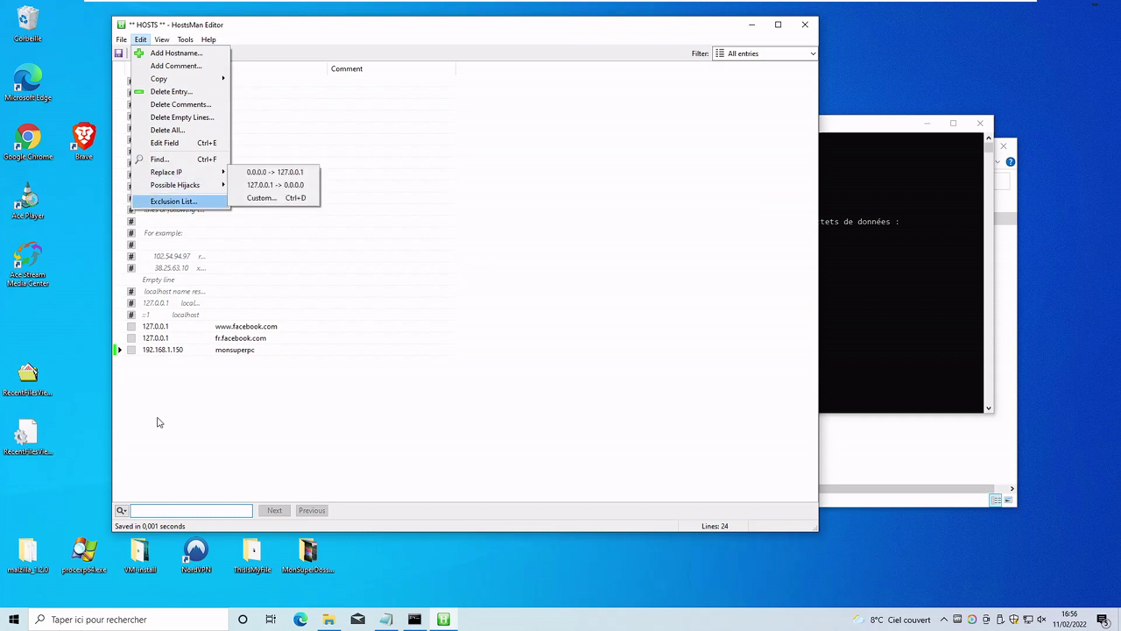
Disable the monsuperpc entry, dismiss the warning, and re-enable the same entry
click(131, 350)
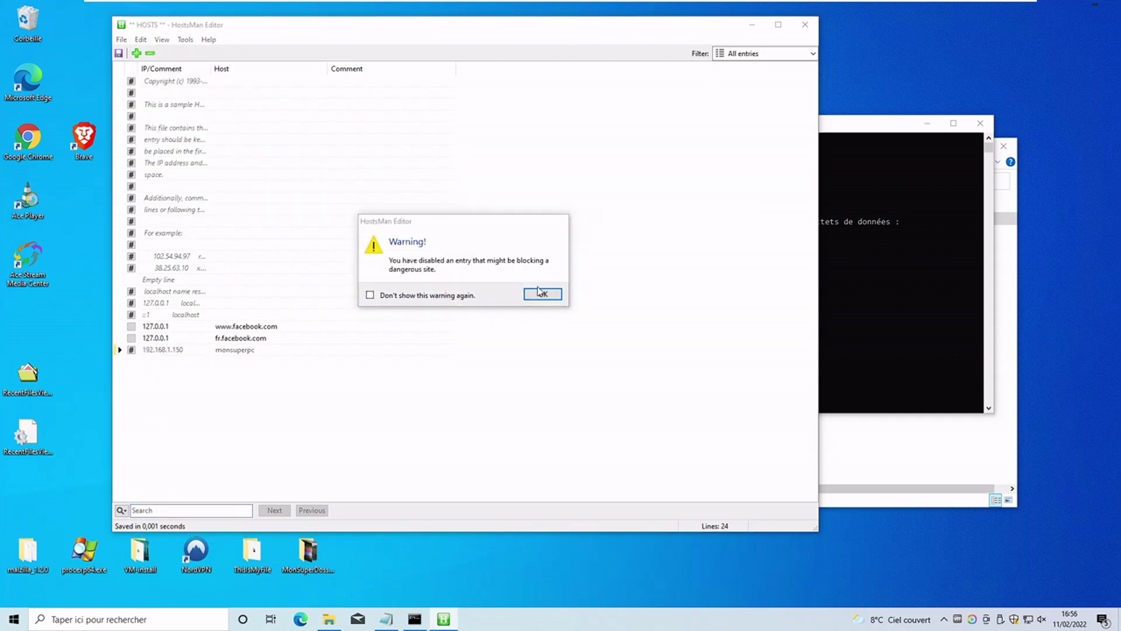
click(540, 293)
click(131, 350)
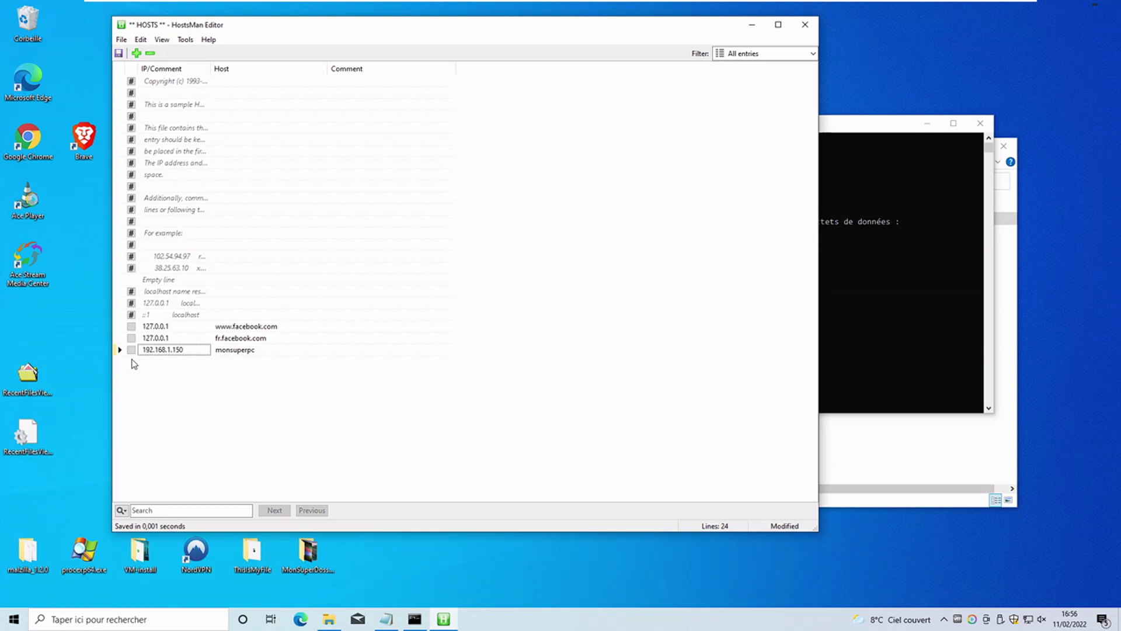
click(139, 40)
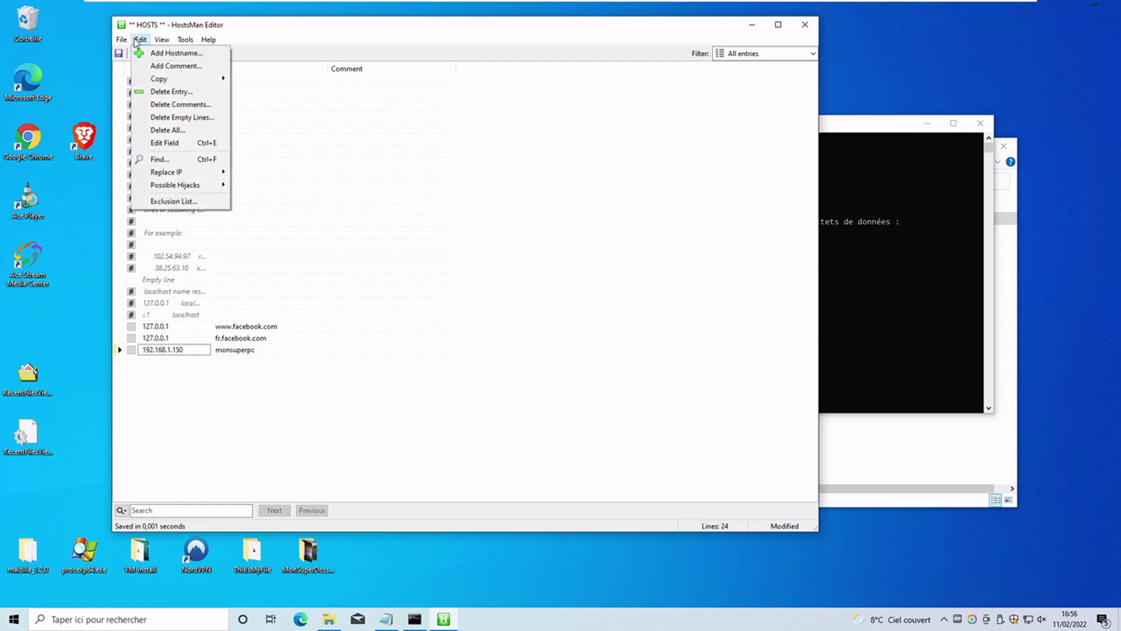
click(342, 383)
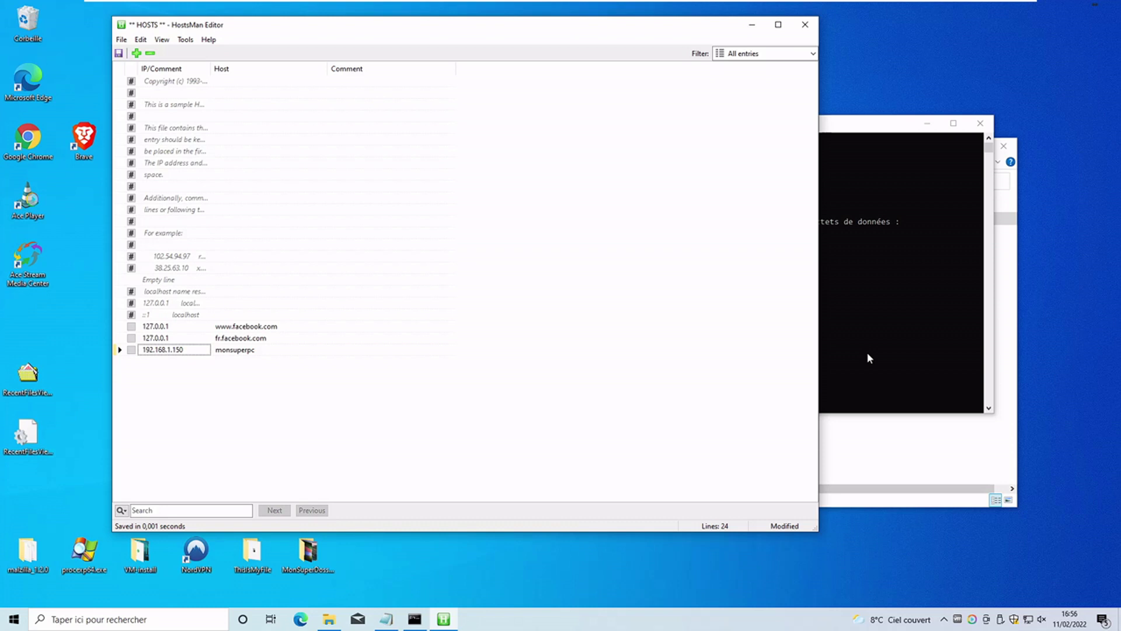
Reposition the HostsMan Editor and Command Prompt windows on the desktop and return to the editor
drag(556, 27, 480, 36)
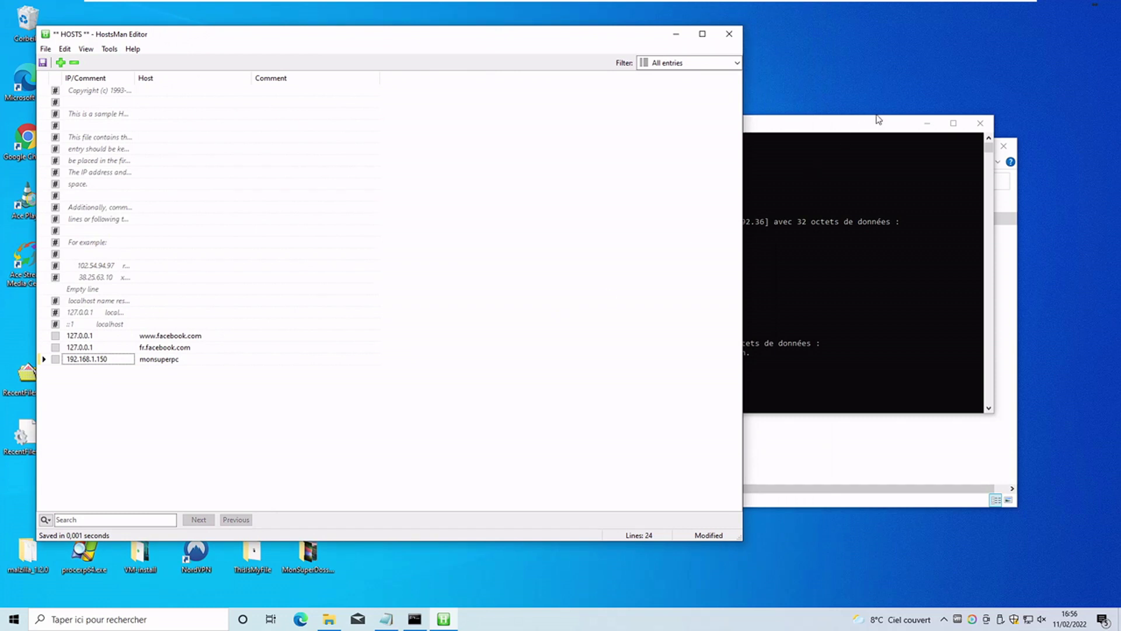
drag(878, 119, 857, 180)
click(382, 305)
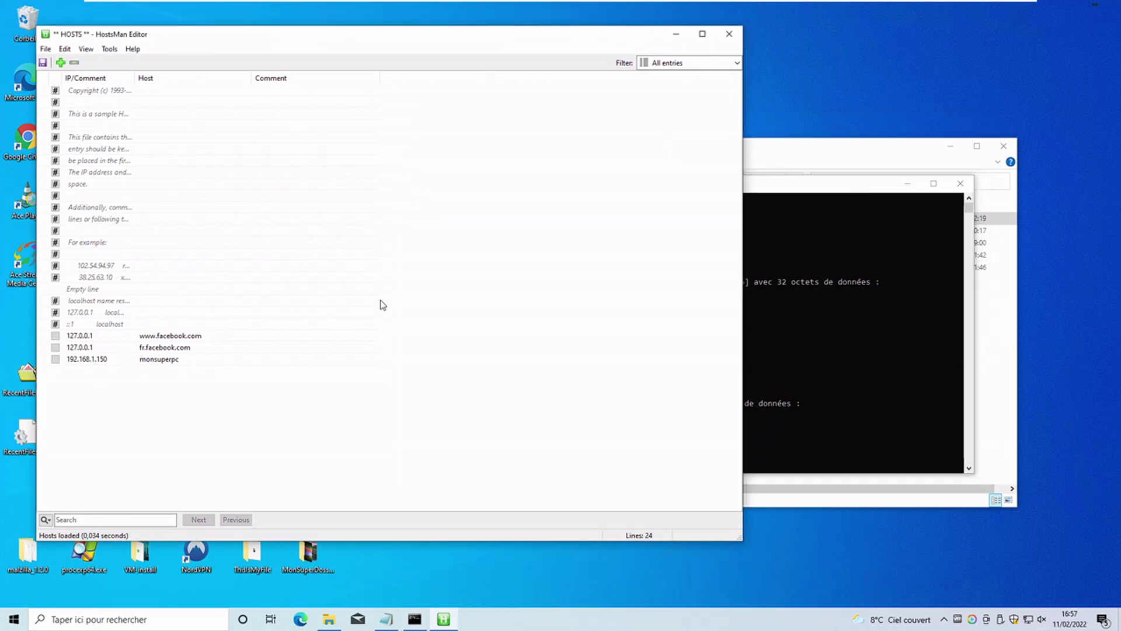
Switch to the malekal.com hosts file article in the browser, go to "par l'invite exécuter", and highlight its notepad command
click(990, 9)
click(238, 559)
scroll(233, 543, down, 15)
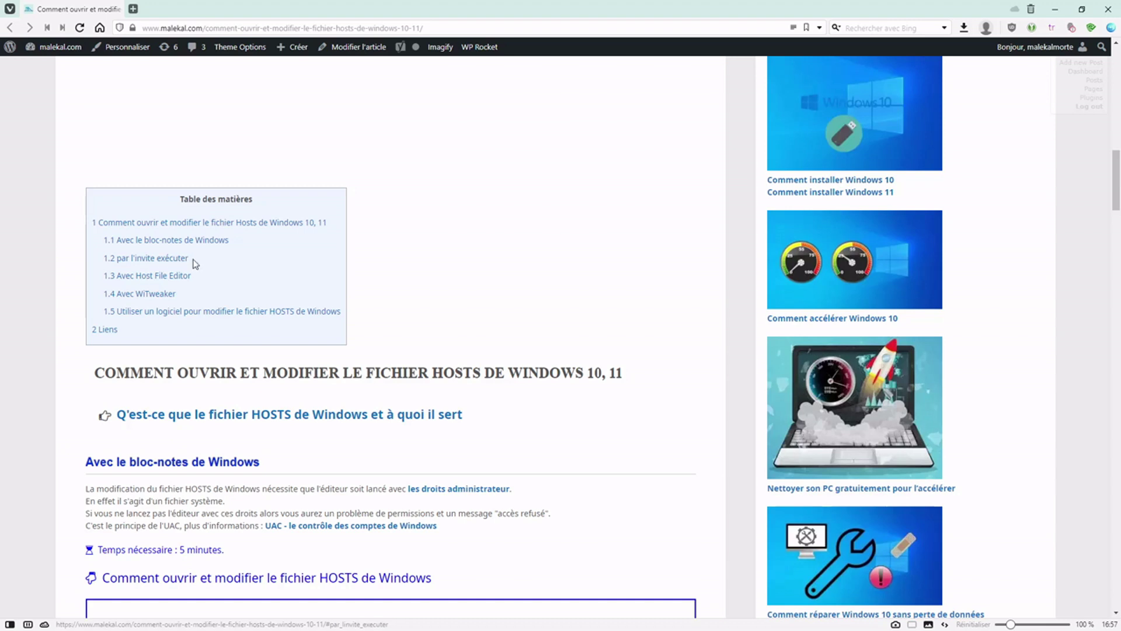
click(175, 259)
drag(98, 198, 278, 268)
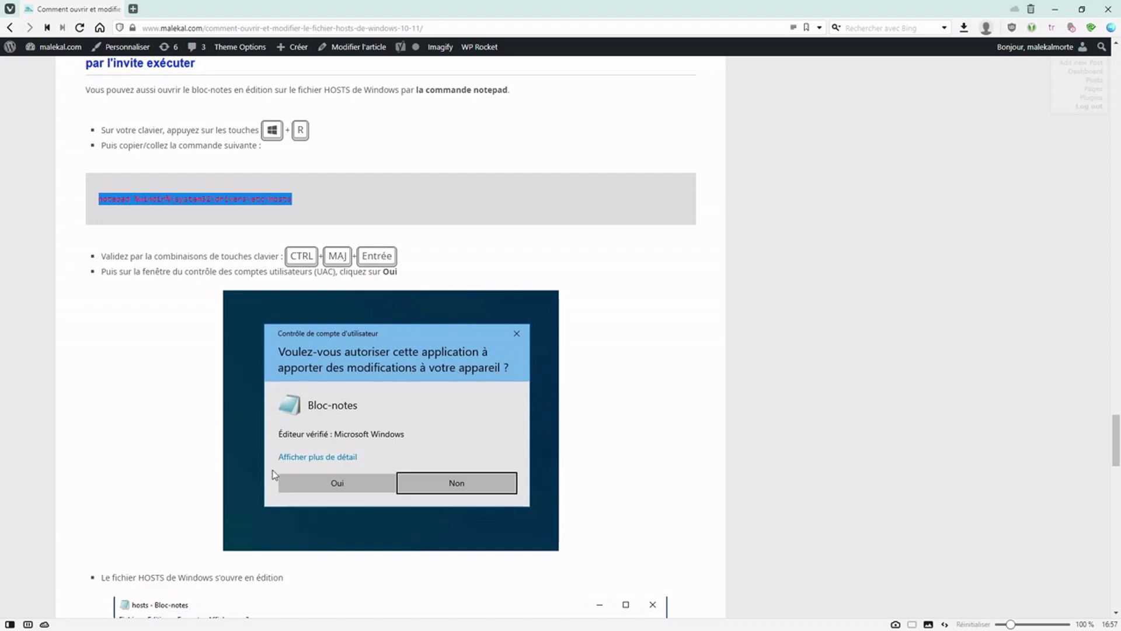
Examine the rest of the article, covering Host File Editor, WiTweaker, other hosts file software and the related links
scroll(271, 459, down, 2)
scroll(330, 403, down, 5)
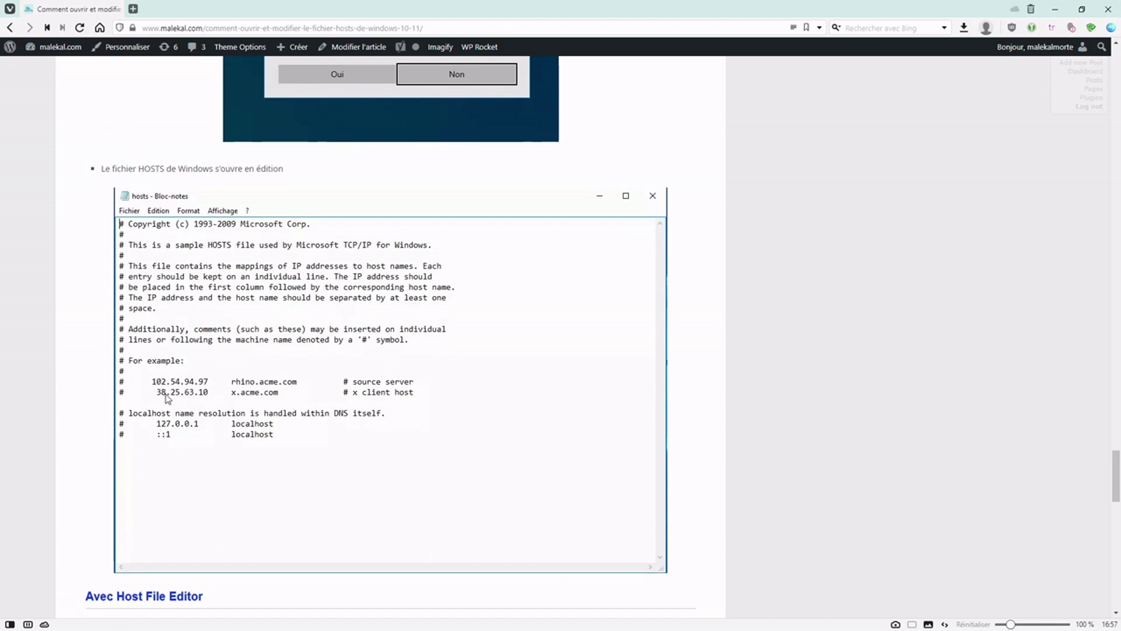
scroll(214, 552, down, 6)
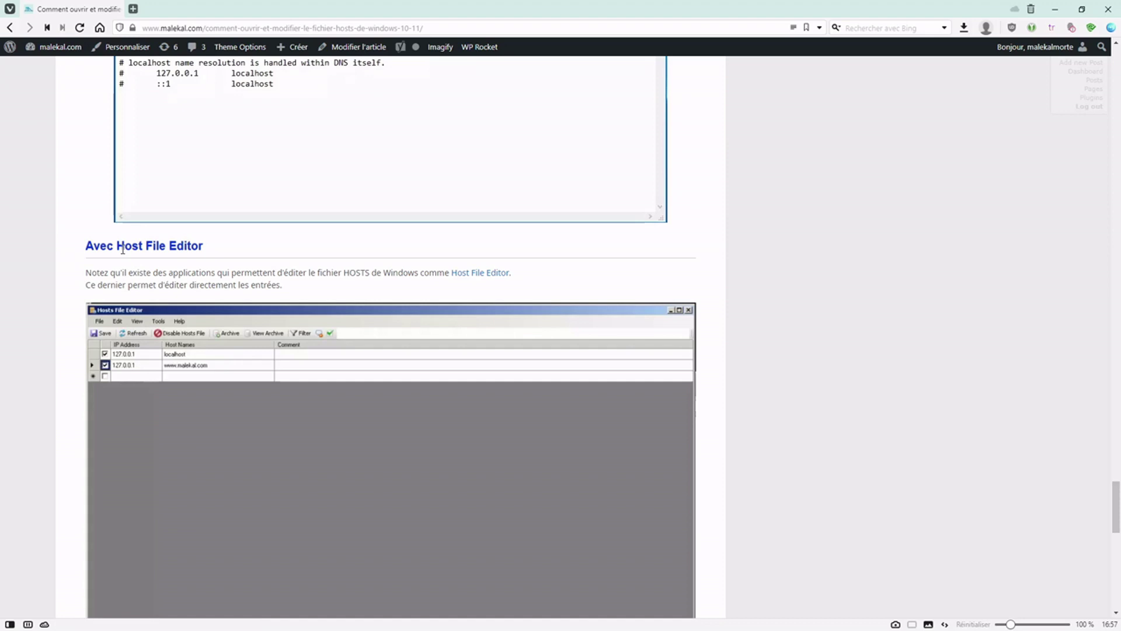
scroll(175, 351, down, 10)
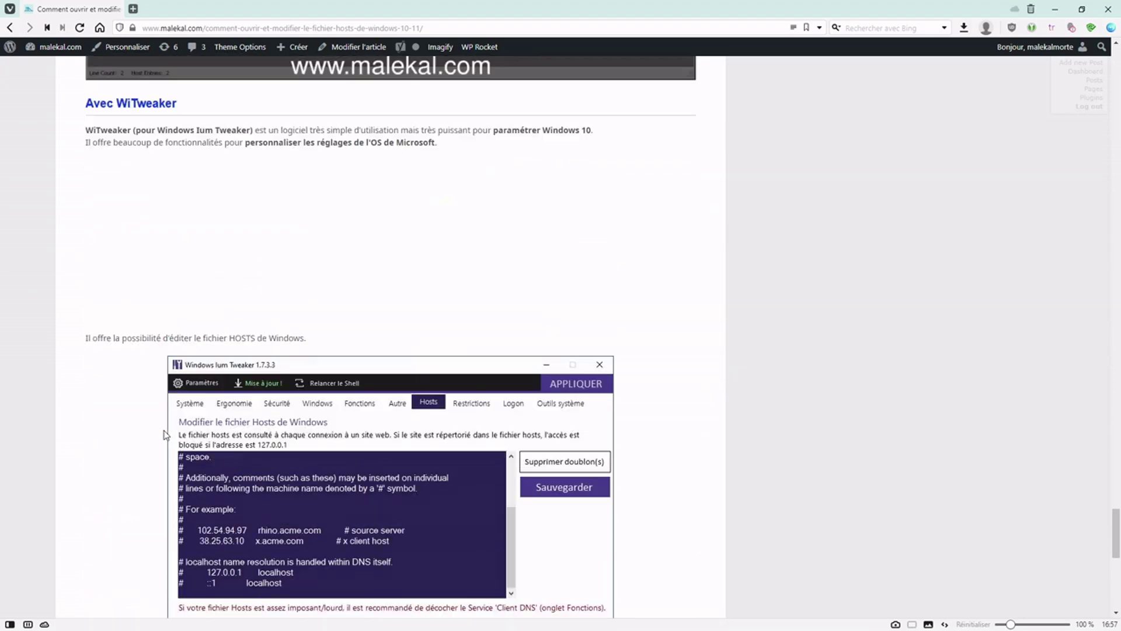
scroll(166, 435, down, 4)
scroll(166, 435, down, 5)
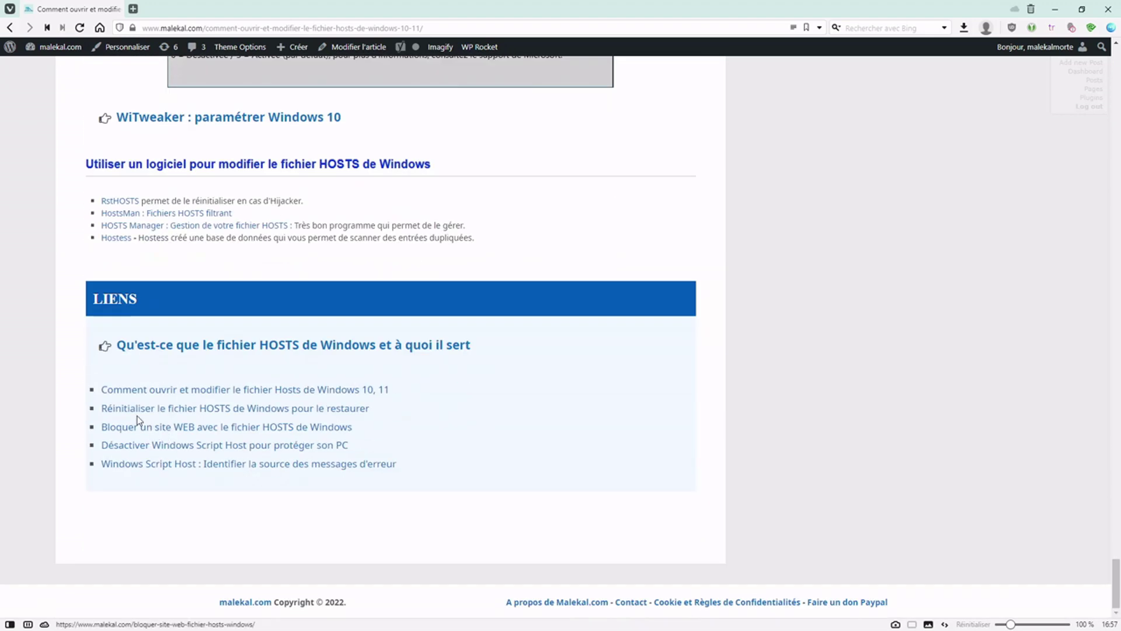